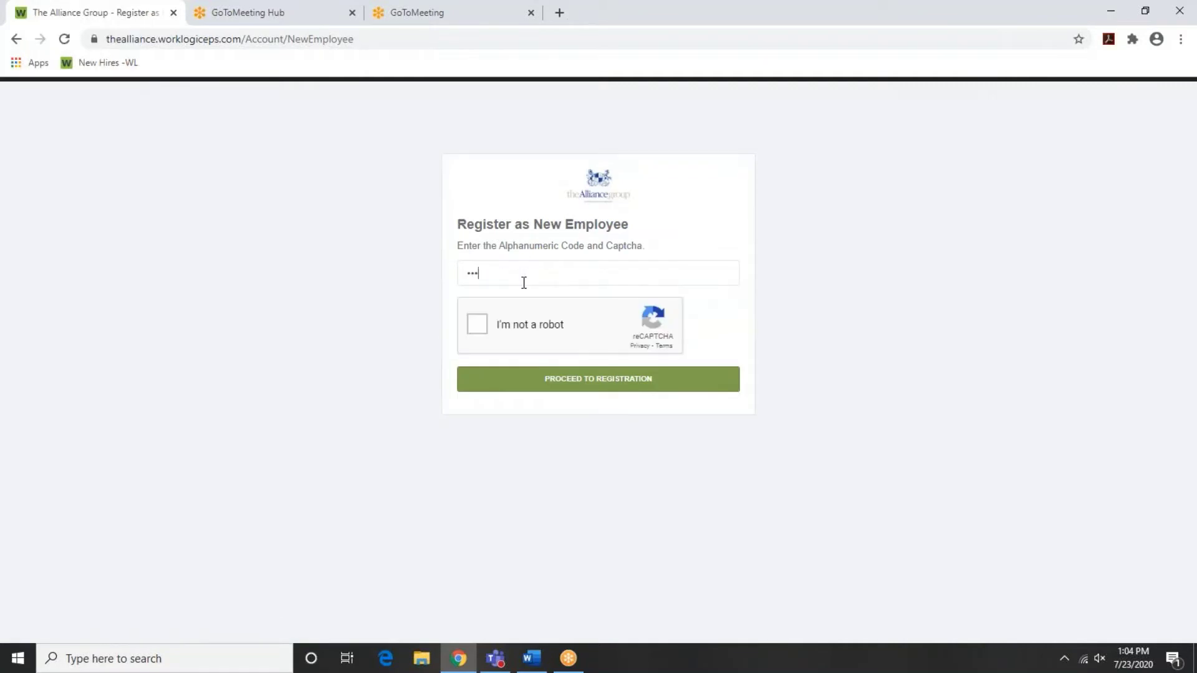
Enter the required code and the new hire's Social Security Number in the SSN boxes
{"action": "type", "text": "•••"}
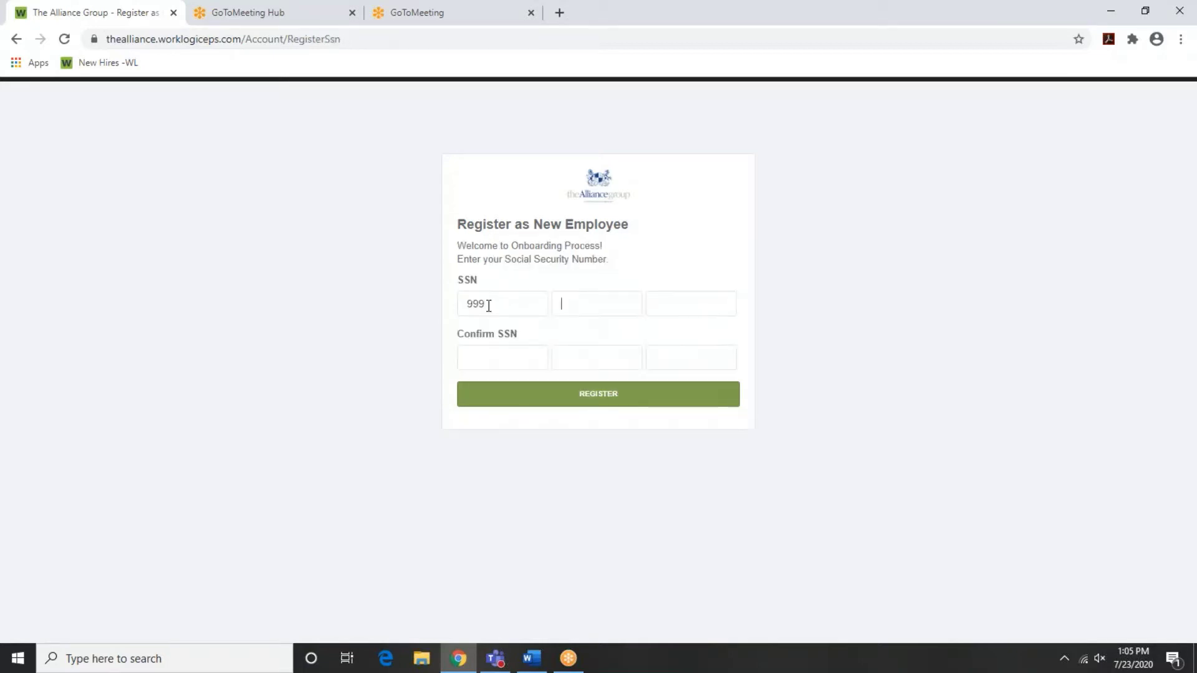
{"action": "type", "text": "55"}
{"action": "type", "text": "1122"}
Fill in the Confirm SSN boxes with the same number and submit the registration
{"action": "key", "text": "Tab"}
{"action": "type", "text": "999 55 1"}
{"action": "type", "text": "122"}
{"action": "left_click", "coordinate": [611, 396]}
Correct the first SSN part in both SSN rows after the invalid-SSN error and resubmit
{"action": "left_click_drag", "start_coordinate": [498, 327], "coordinate": [391, 333]}
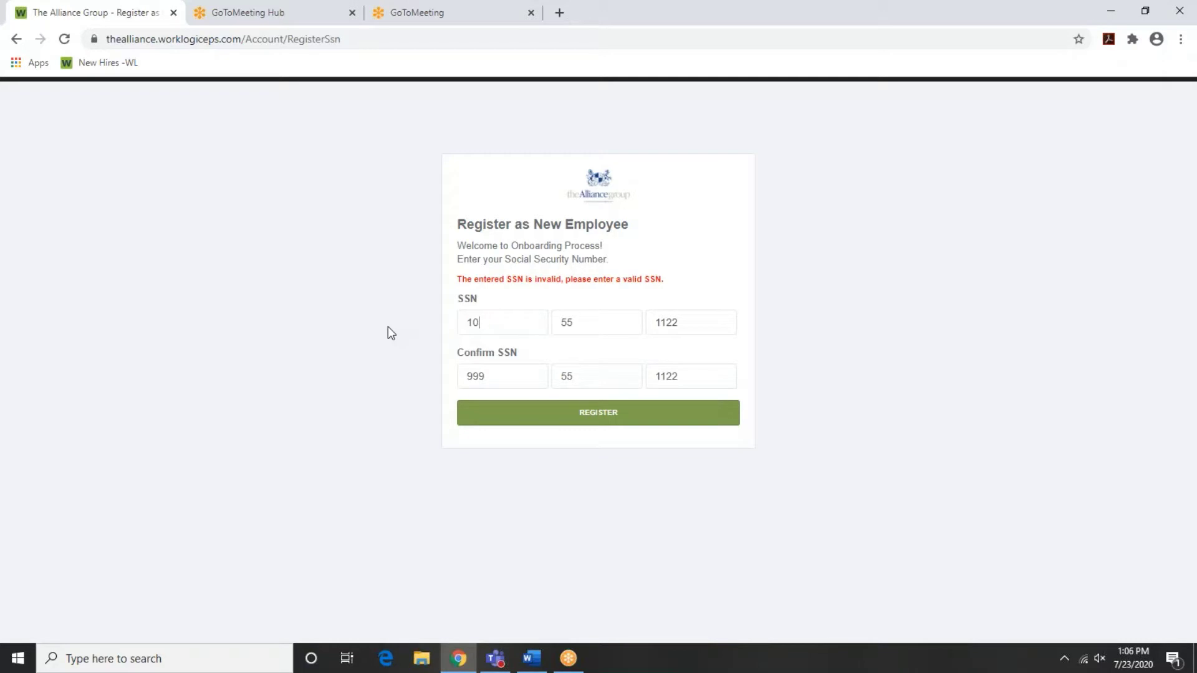
{"action": "key", "text": "Tab"}
{"action": "key", "text": "Tab"}
{"action": "key", "text": "Tab"}
{"action": "key", "text": "Tab"}
{"action": "left_click", "coordinate": [615, 416]}
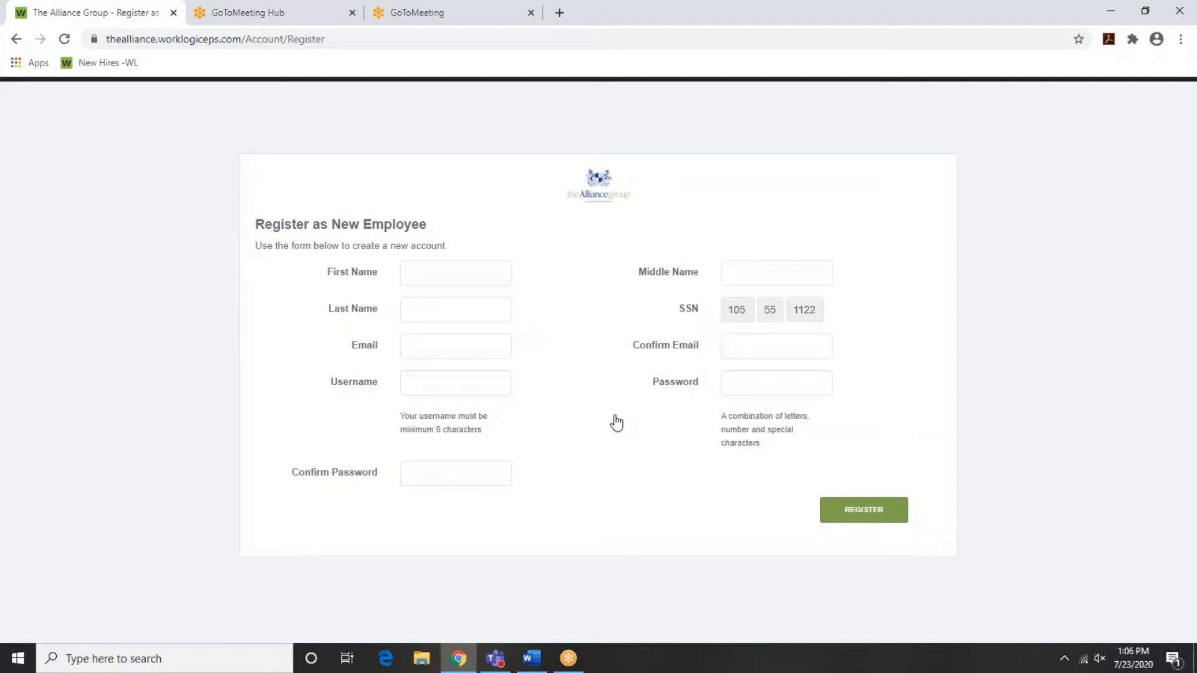
Enter the new hire's first name, middle initial and last name
{"action": "left_click", "coordinate": [421, 279]}
{"action": "type", "text": "John"}
{"action": "key", "text": "Tab"}
{"action": "type", "text": "R"}
{"action": "key", "text": "Tab"}
{"action": "type", "text": "Johnson"}
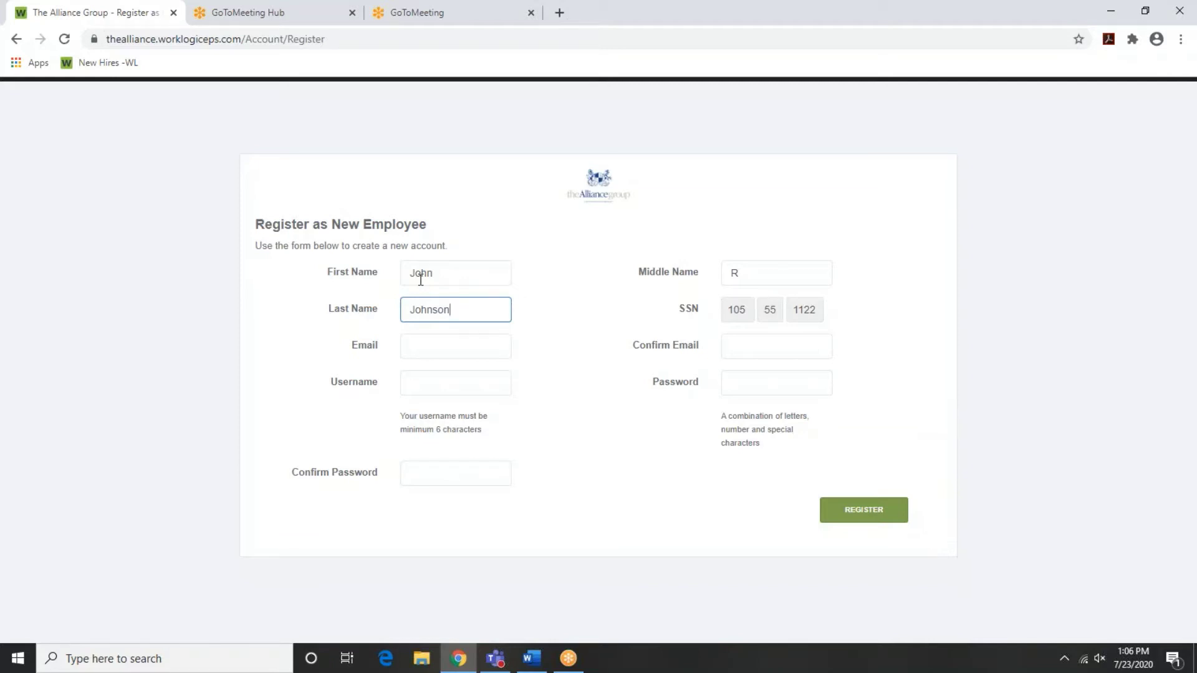
Enter the employee's e-mail address in both Email and Confirm Email
{"action": "type", "text": "noe"}
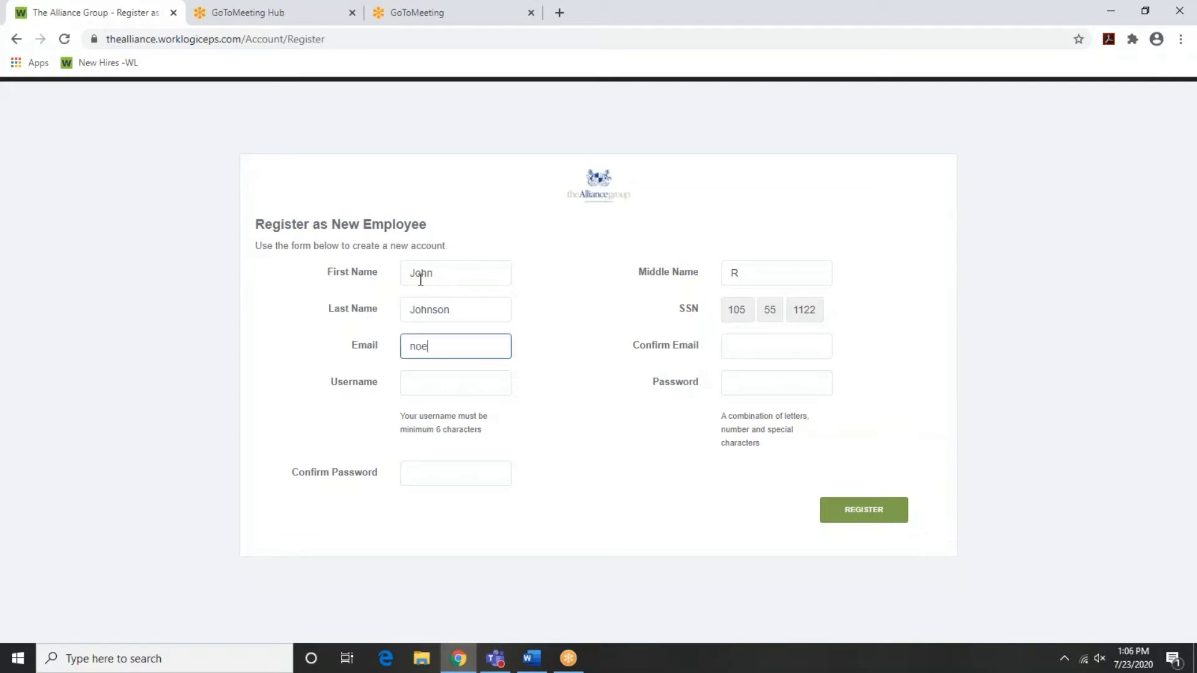
{"action": "type", "text": "mail@"}
{"action": "type", "text": "alliance-peo.com"}
{"action": "key", "text": "Tab"}
{"action": "type", "text": "noemail@allia"}
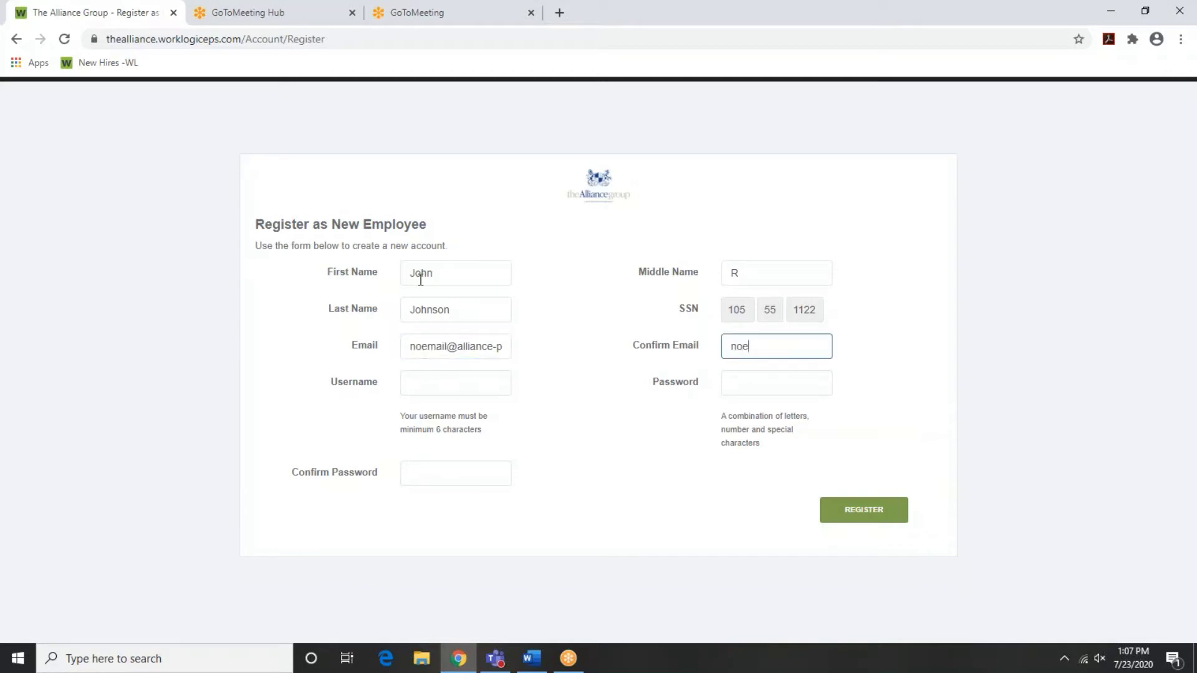
{"action": "type", "text": "nce-peo.com"}
Choose a username, enter and confirm the account password, and register
{"action": "key", "text": "Tab"}
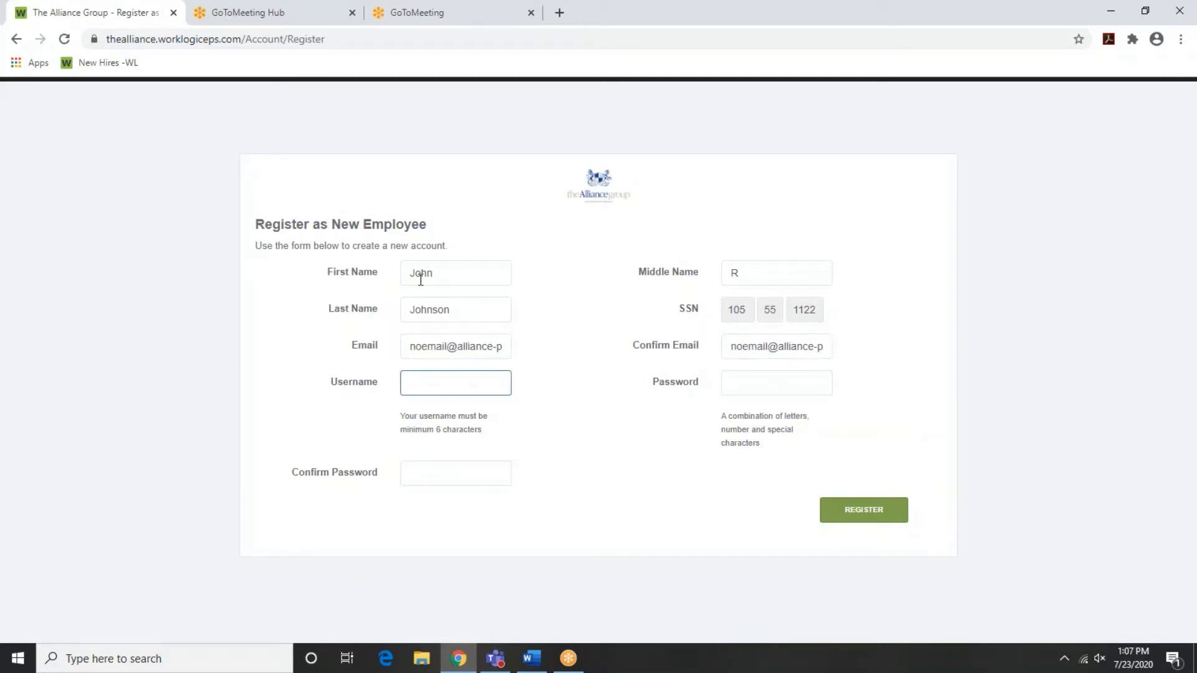
{"action": "type", "text": "JohnR"}
{"action": "type", "text": "12"}
{"action": "key", "text": "Tab"}
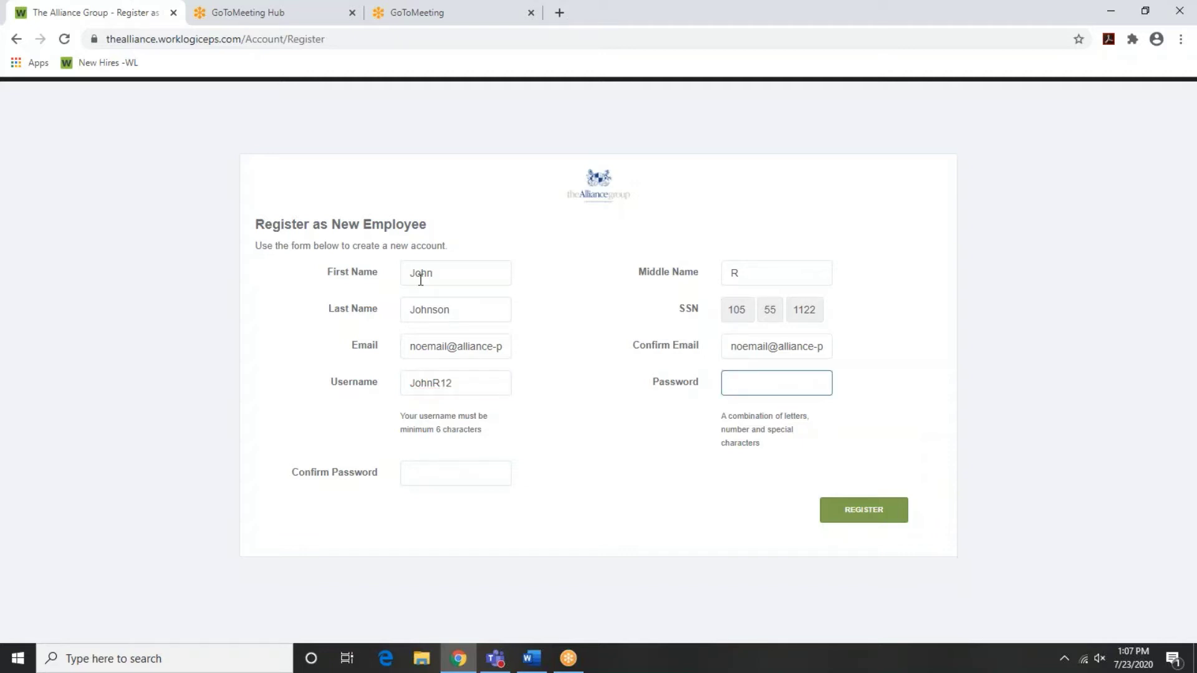
{"action": "type", "text": "********"}
{"action": "key", "text": "Tab"}
{"action": "type", "text": "********"}
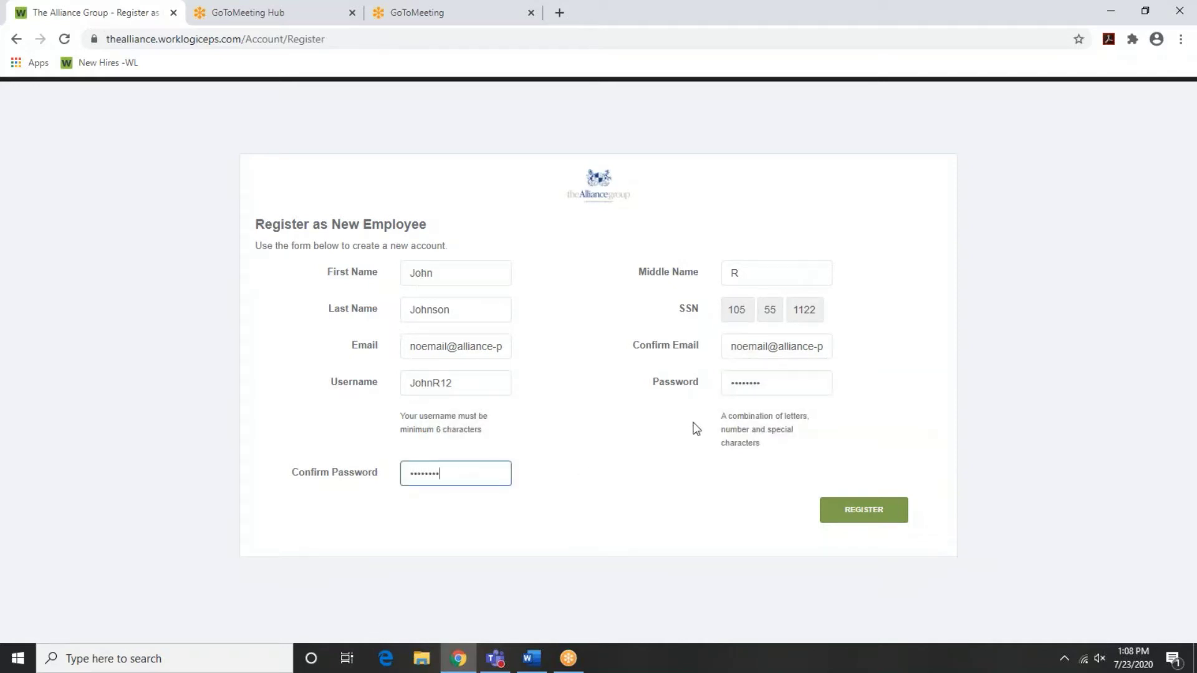
{"action": "left_click", "coordinate": [868, 518]}
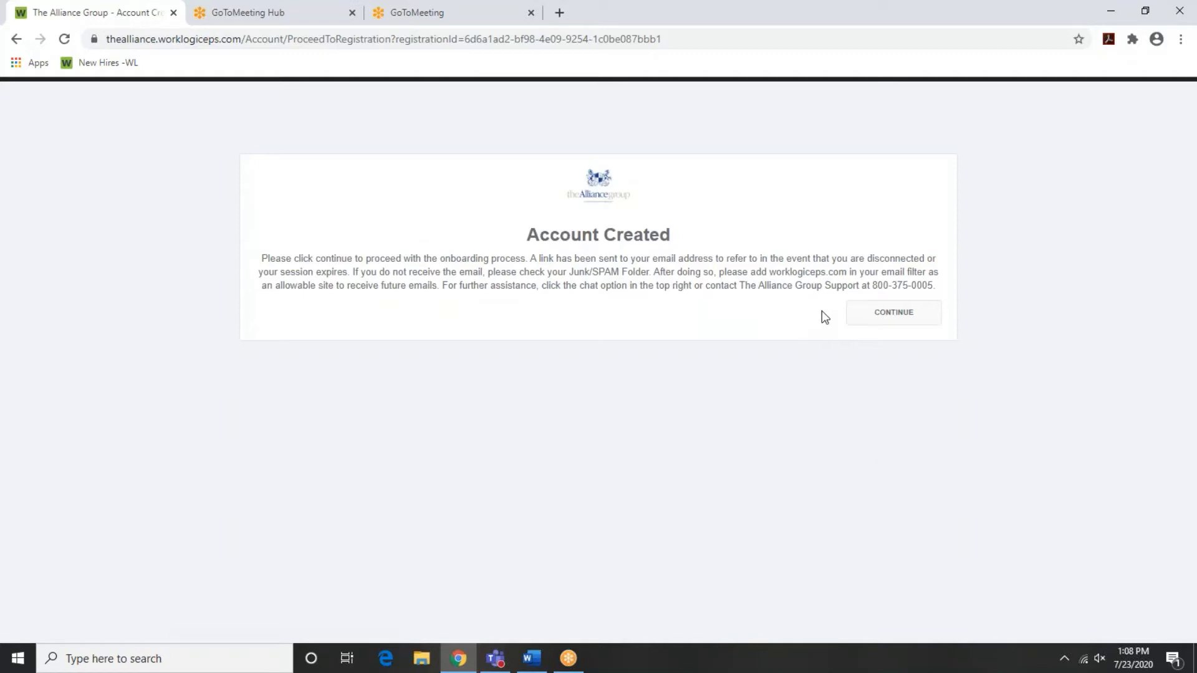
Continue from the Account Created page to the Electronic Signature Authorization Form
{"action": "left_click", "coordinate": [889, 319]}
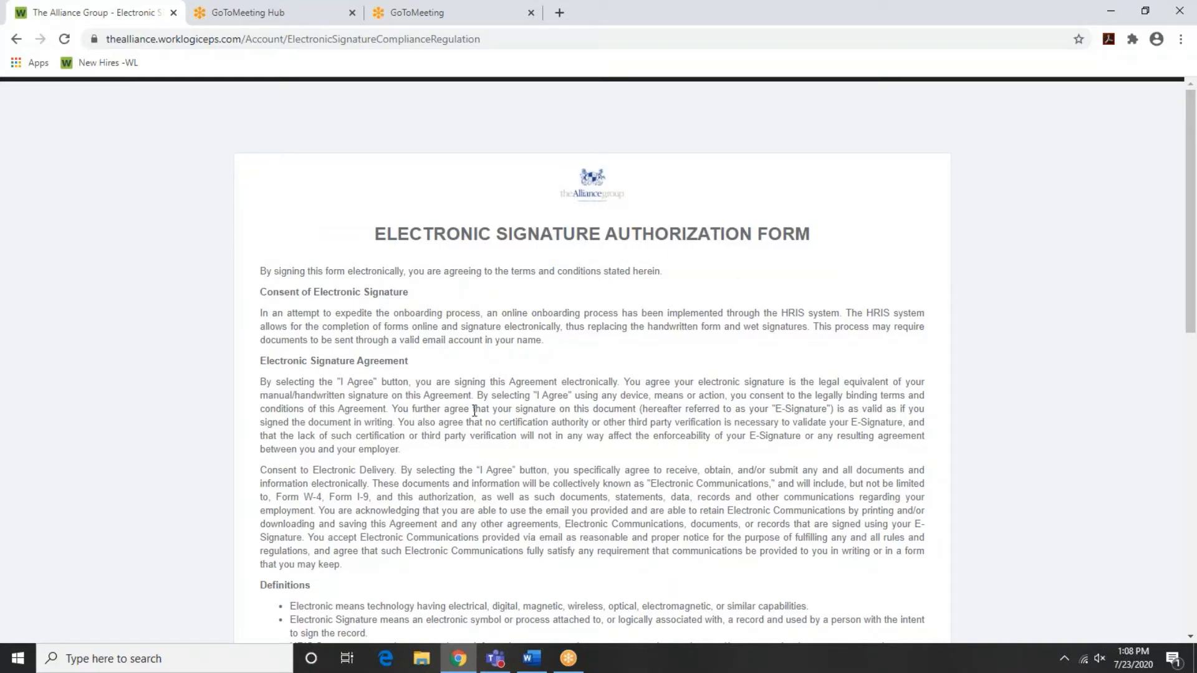
Agree to and sign the electronic signature authorization, then continue to Personal Information
{"action": "scroll", "coordinate": [474, 410], "scroll_direction": "down", "scroll_amount": 3}
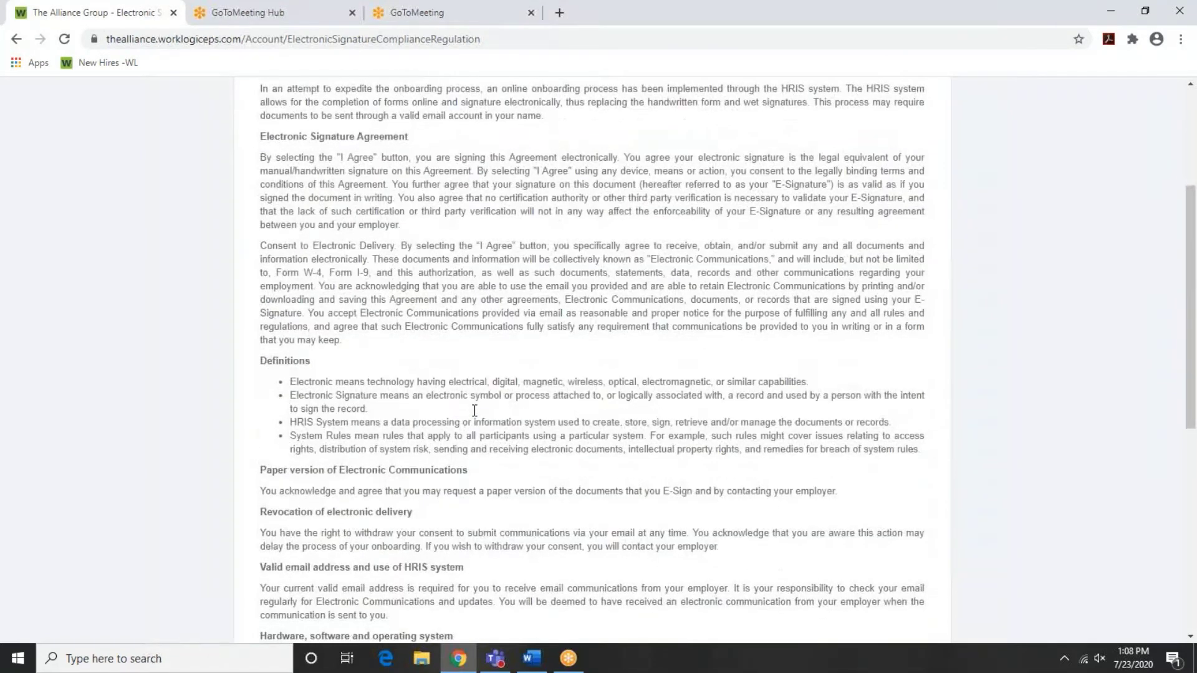
{"action": "scroll", "coordinate": [475, 411], "scroll_direction": "down", "scroll_amount": 4}
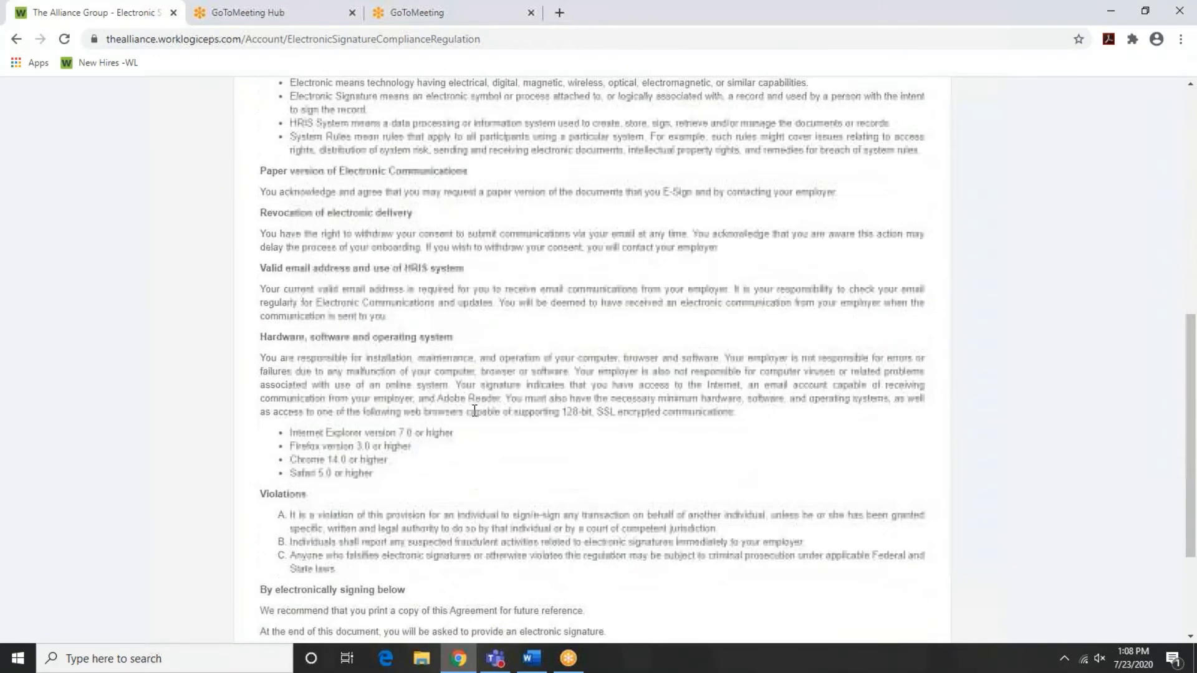
{"action": "scroll", "coordinate": [475, 411], "scroll_direction": "down", "scroll_amount": 3}
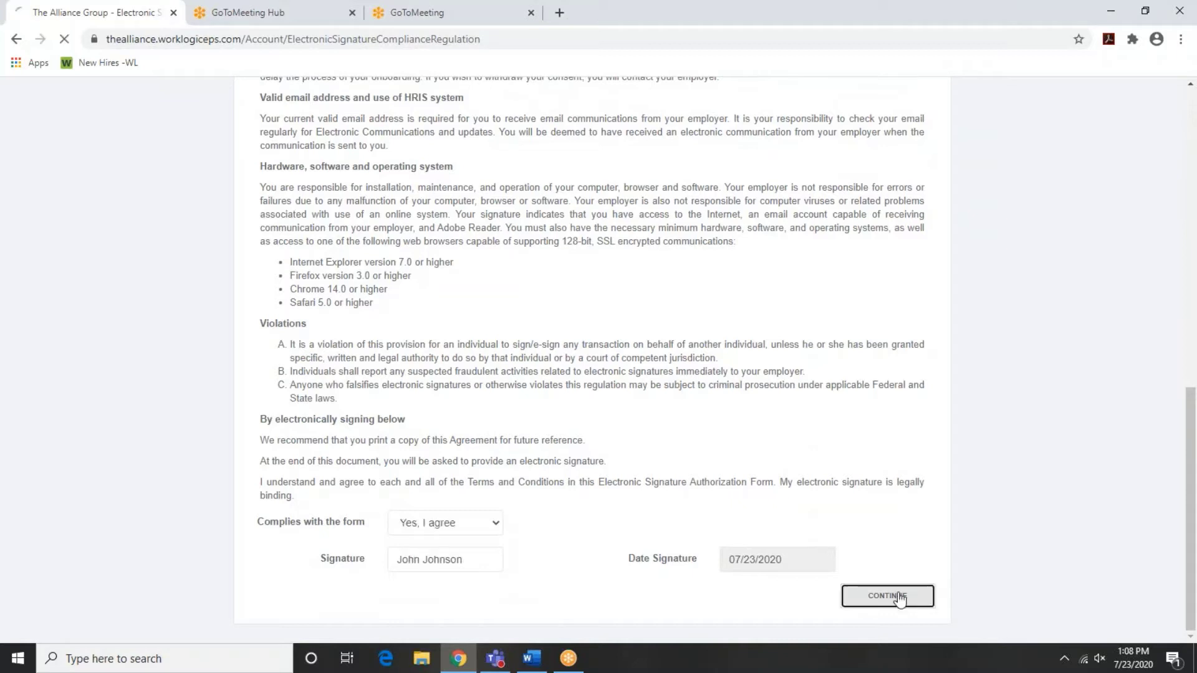
{"action": "left_click", "coordinate": [898, 597]}
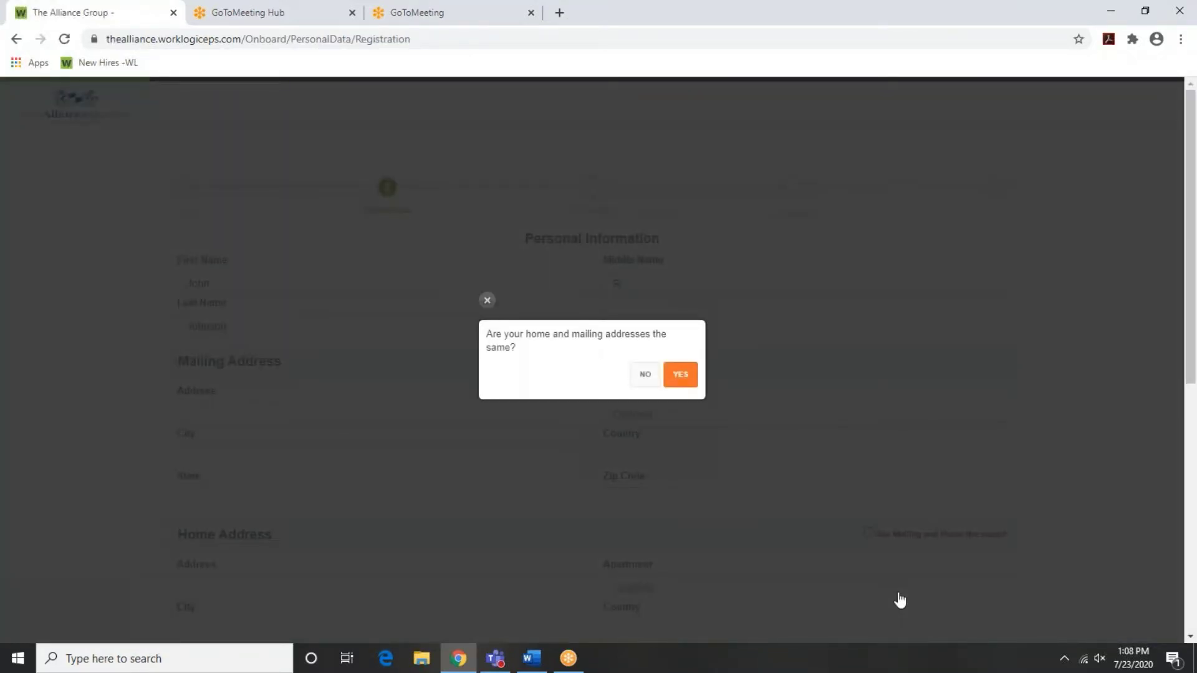
Confirm home and mailing addresses match, then enter the street, apartment and city
{"action": "left_click", "coordinate": [681, 375]}
{"action": "left_click", "coordinate": [224, 415]}
{"action": "type", "text": "123 Beverly Drive"}
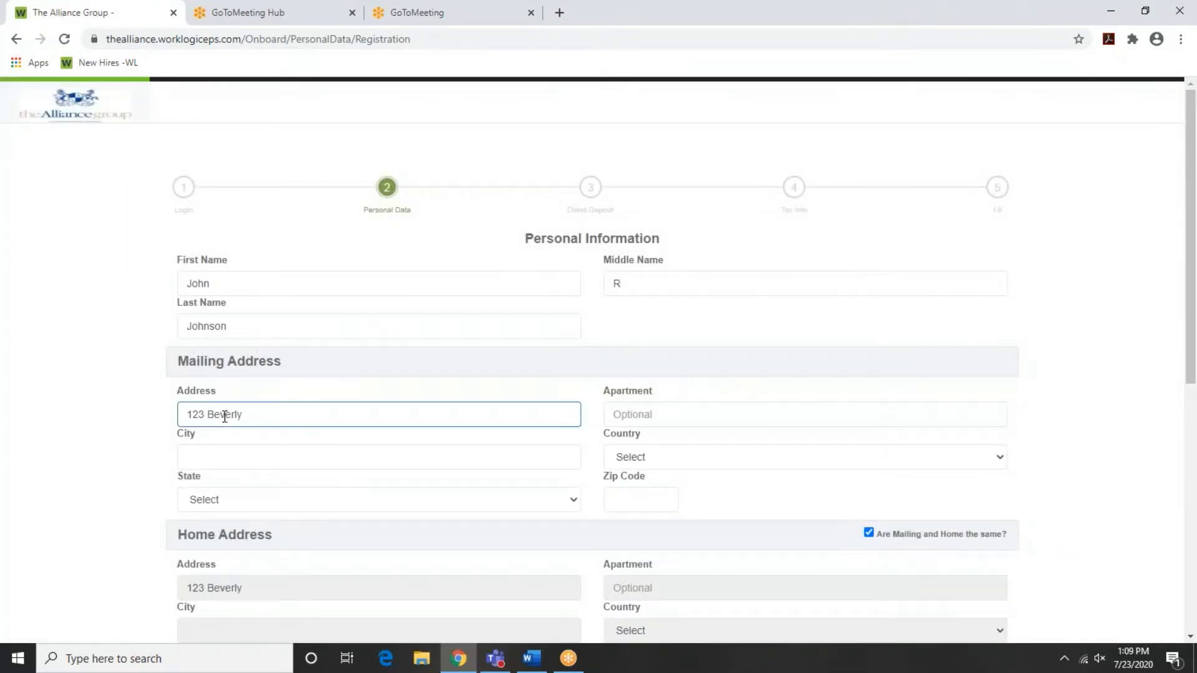
{"action": "key", "text": "Tab"}
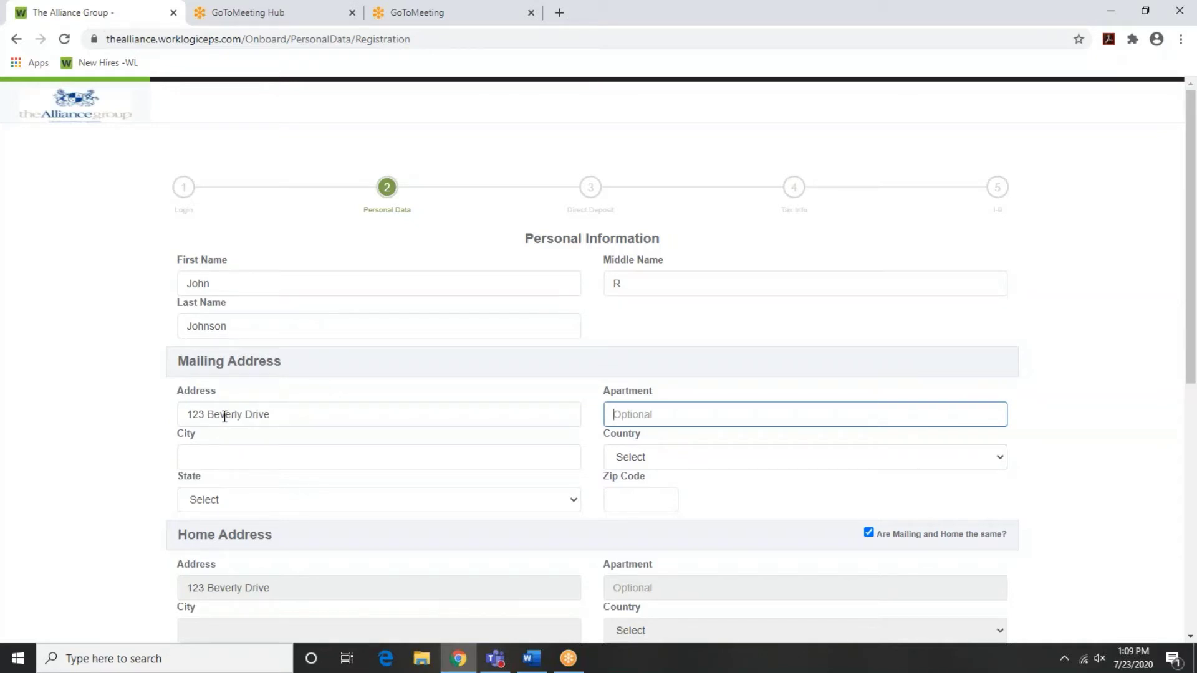
{"action": "type", "text": "3A"}
{"action": "key", "text": "Tab"}
{"action": "type", "text": "Omaha"}
Set the country to United States, state to NE, and fill in the ZIP code
{"action": "key", "text": "Tab"}
{"action": "key", "text": "u"}
{"action": "key", "text": "Tab"}
{"action": "key", "text": "n"}
{"action": "key", "text": "e"}
{"action": "key", "text": "Tab"}
{"action": "type", "text": "68123"}
{"action": "scroll", "coordinate": [109, 379], "scroll_direction": "down", "scroll_amount": 7}
{"action": "left_click", "coordinate": [195, 317]}
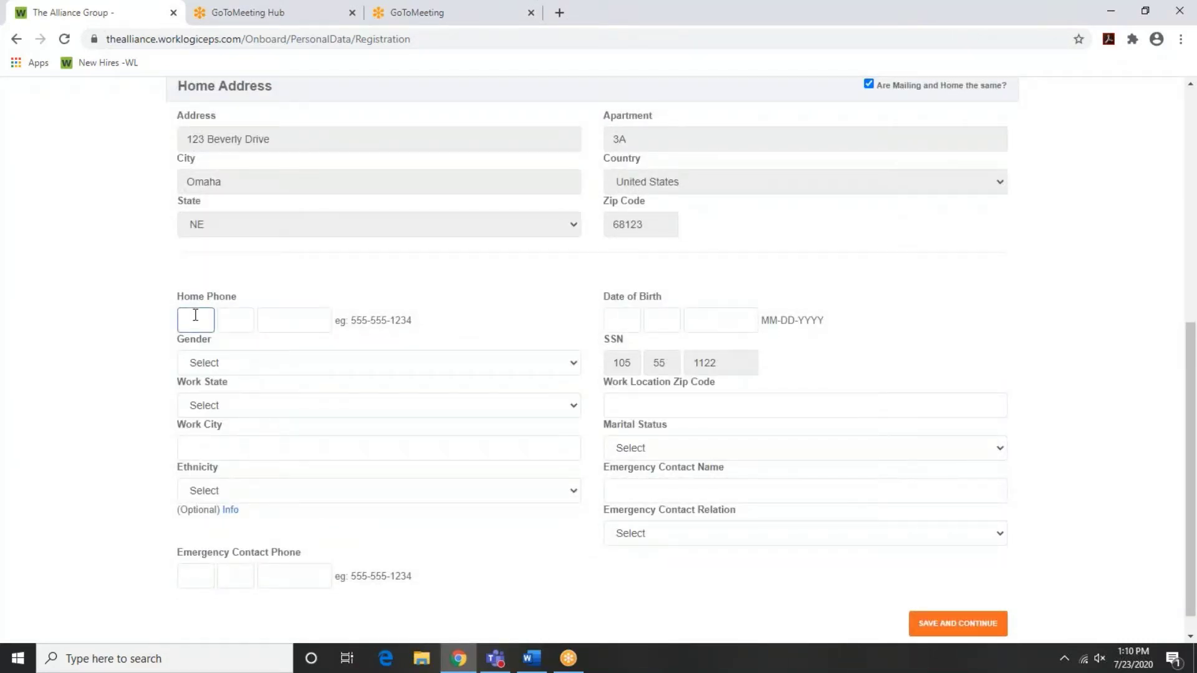
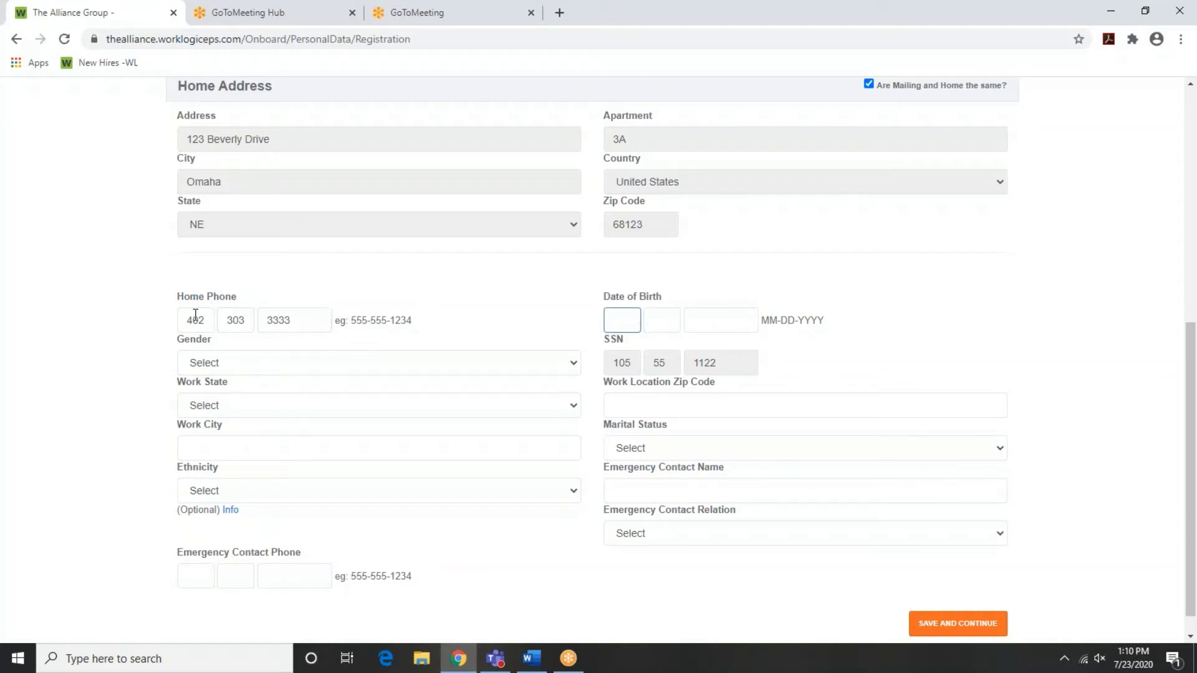
Enter home phone and birth date, set gender Male and work location NE, Omaha
{"action": "type", "text": "08081971"}
{"action": "key", "text": "Tab"}
{"action": "left_click", "coordinate": [350, 364]}
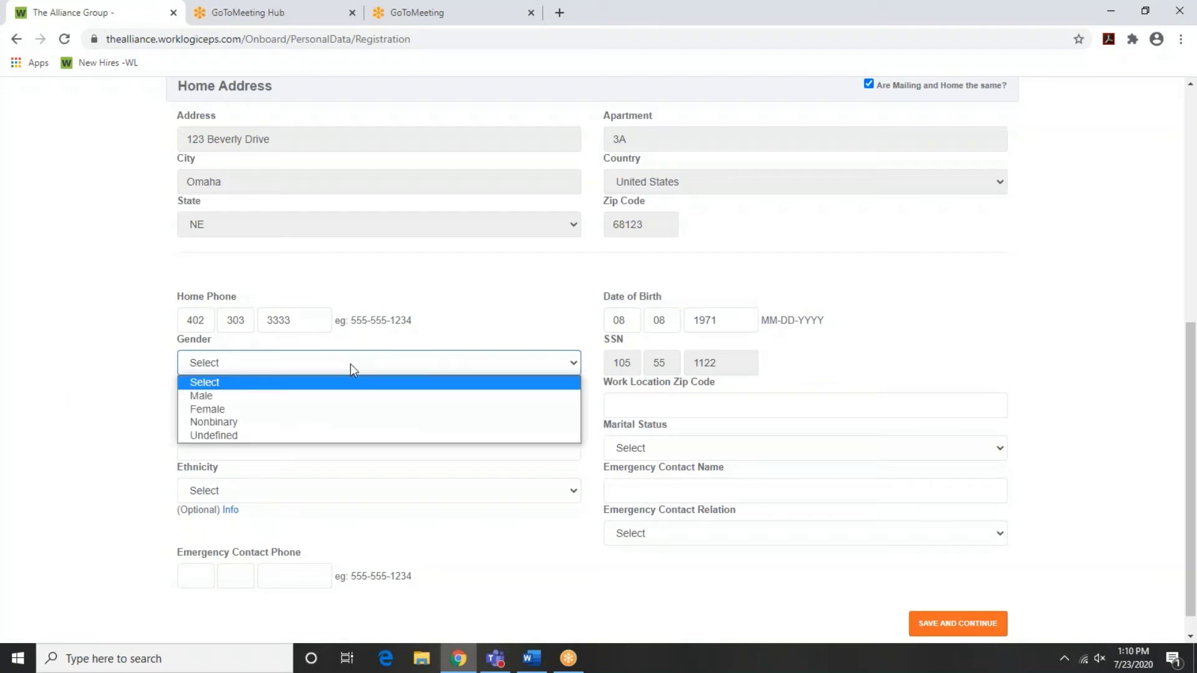
{"action": "left_click", "coordinate": [332, 399]}
{"action": "left_click", "coordinate": [318, 407]}
{"action": "left_click", "coordinate": [280, 479]}
{"action": "left_click", "coordinate": [251, 446]}
{"action": "type", "text": "Omaha"}
Set ethnicity Two or More Races, add a Spouse emergency contact, and marital status Single
{"action": "left_click", "coordinate": [243, 491]}
{"action": "left_click", "coordinate": [265, 603]}
{"action": "left_click", "coordinate": [187, 574]}
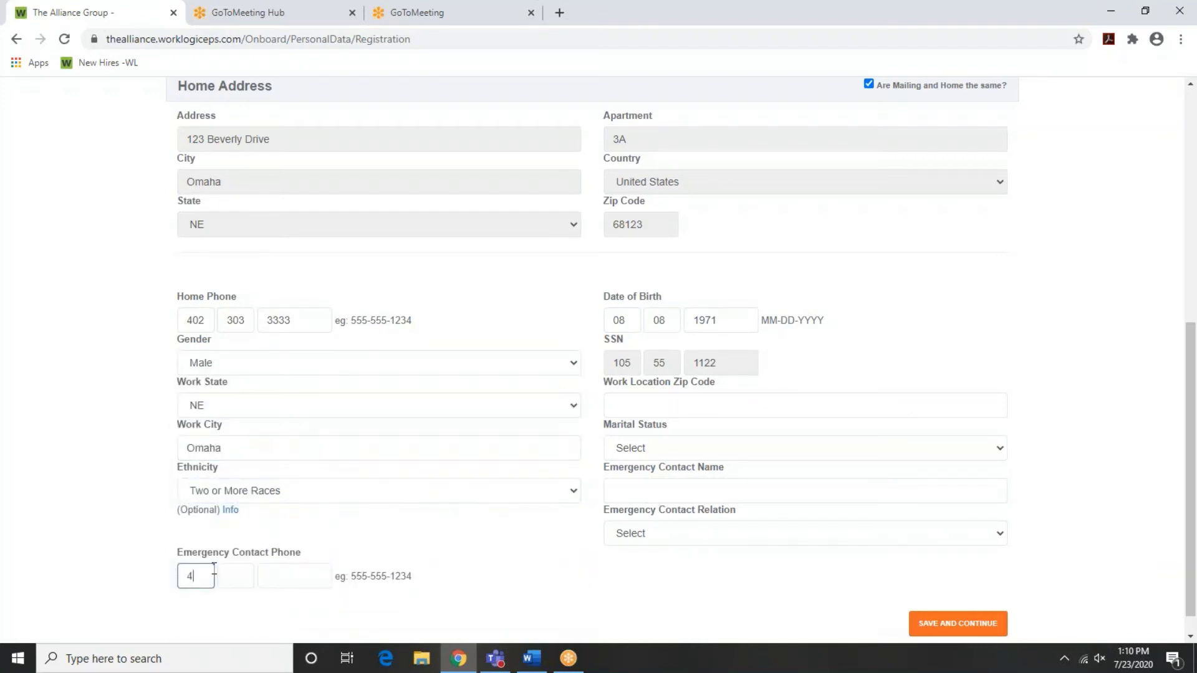
{"action": "left_click", "coordinate": [655, 492]}
{"action": "type", "text": "Jane"}
{"action": "left_click", "coordinate": [654, 533]}
{"action": "left_click", "coordinate": [633, 564]}
{"action": "left_click", "coordinate": [638, 402]}
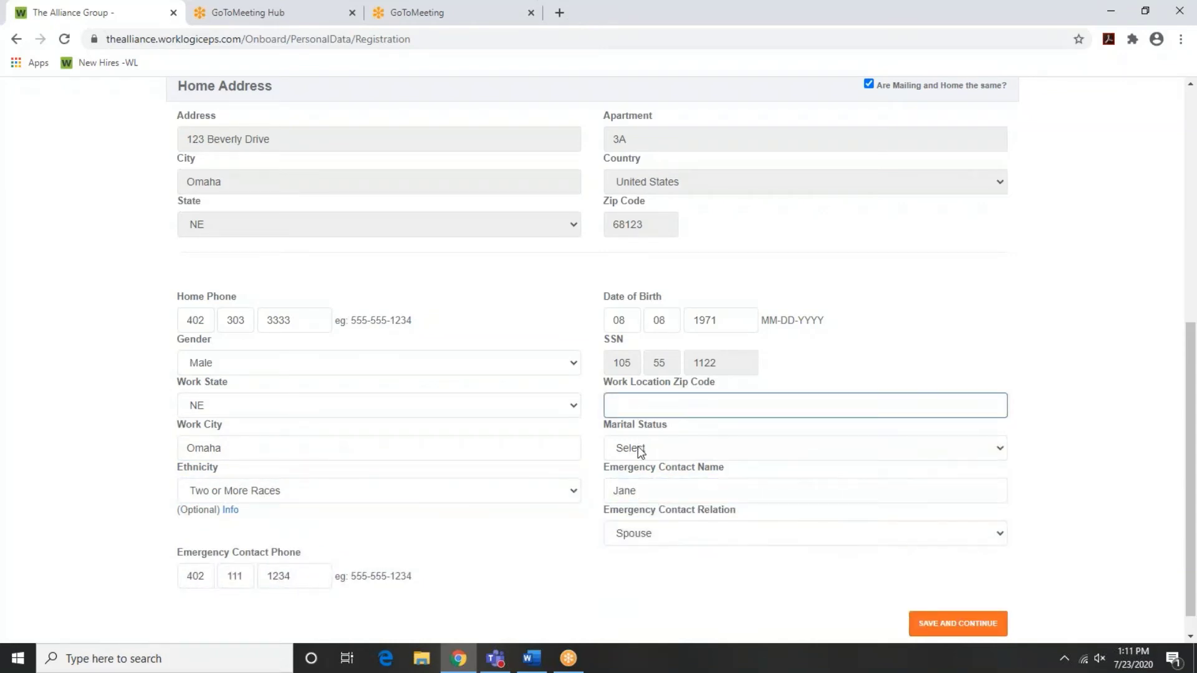
{"action": "left_click", "coordinate": [638, 448]}
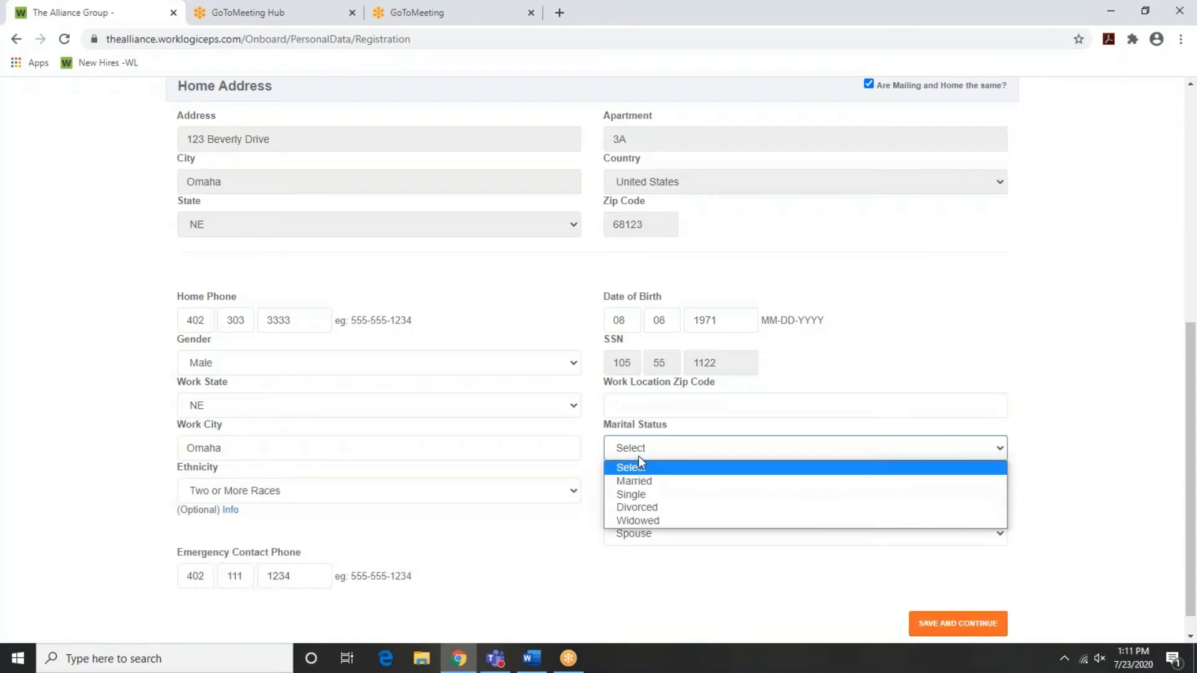
{"action": "left_click", "coordinate": [642, 495]}
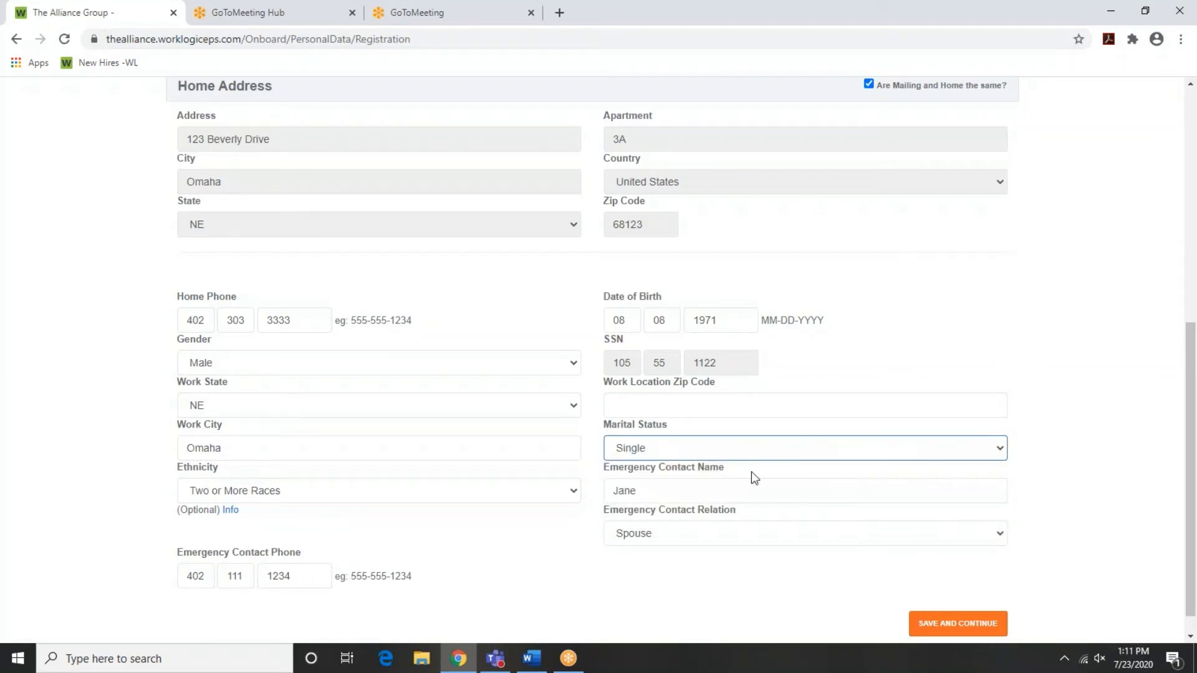
Save personal data, then agree to PEO Relationship, Equal Employment, Harassment and Accuracy terms
{"action": "left_click", "coordinate": [939, 630]}
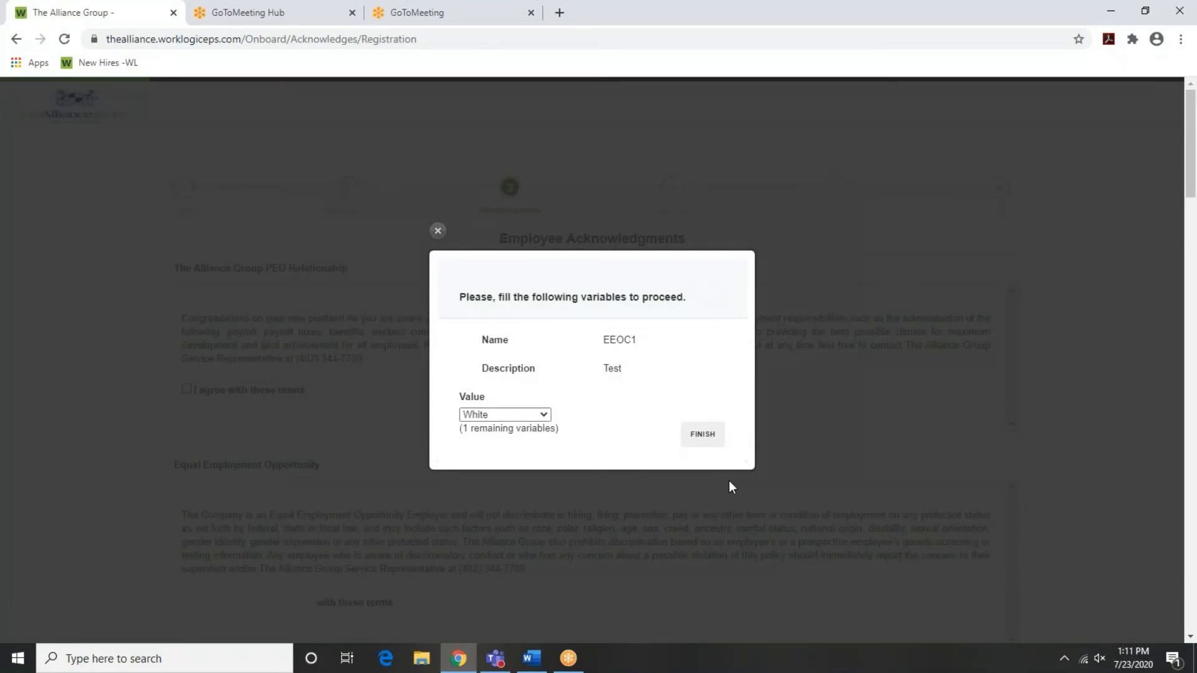
{"action": "left_click", "coordinate": [707, 438]}
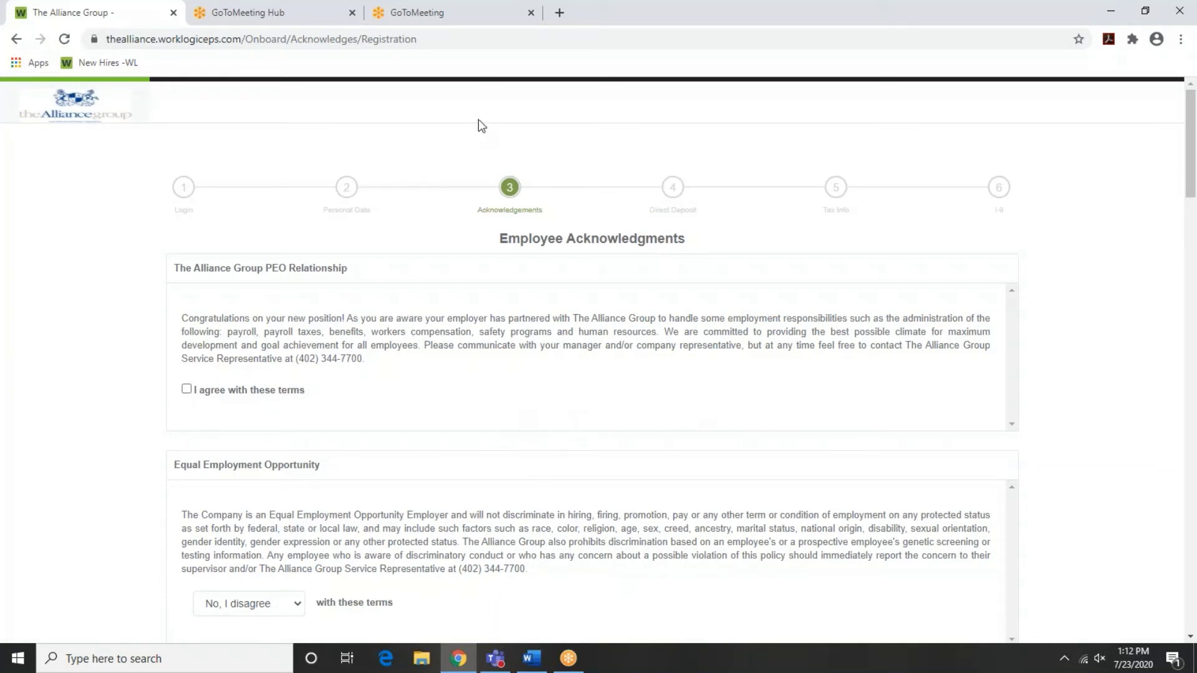
{"action": "left_click", "coordinate": [187, 389]}
{"action": "scroll", "coordinate": [39, 385], "scroll_direction": "down", "scroll_amount": 3}
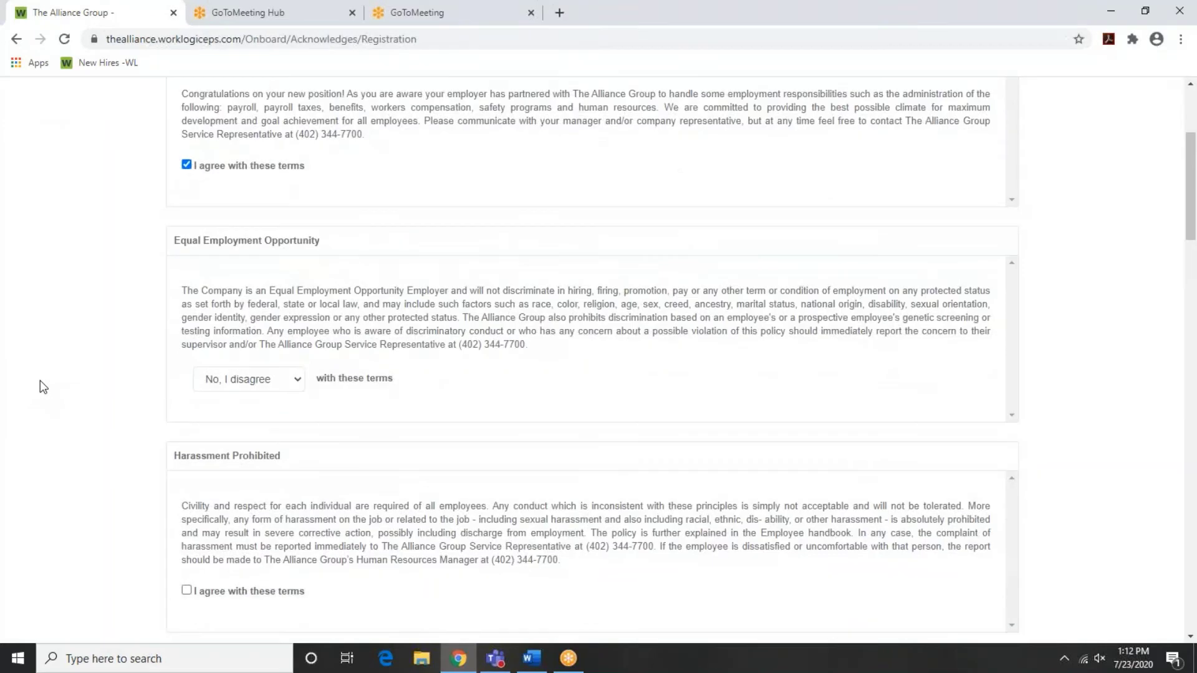
{"action": "left_click", "coordinate": [295, 388]}
{"action": "left_click", "coordinate": [267, 414]}
{"action": "scroll", "coordinate": [615, 398], "scroll_direction": "down", "scroll_amount": 2}
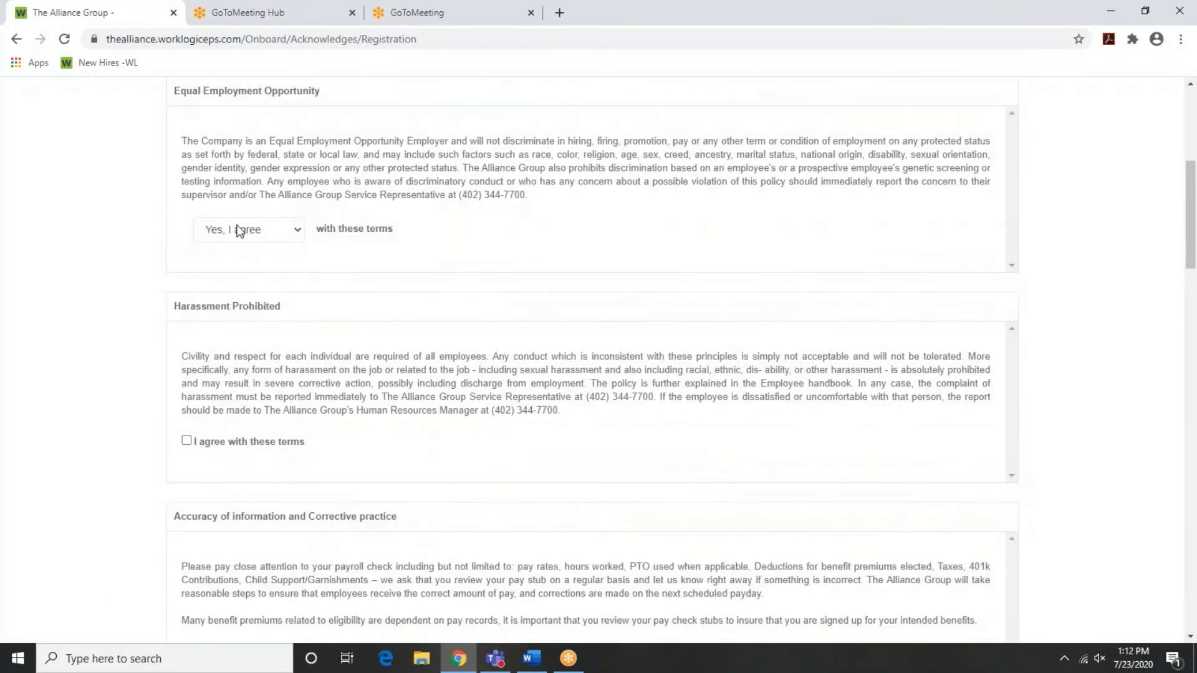
{"action": "left_click", "coordinate": [186, 442]}
{"action": "scroll", "coordinate": [354, 444], "scroll_direction": "down", "scroll_amount": 3}
{"action": "left_click", "coordinate": [186, 441]}
Agree to the Direct Deposit, Electronic W2, work-place injury, Handbook and EEOC terms
{"action": "scroll", "coordinate": [189, 441], "scroll_direction": "down", "scroll_amount": 2}
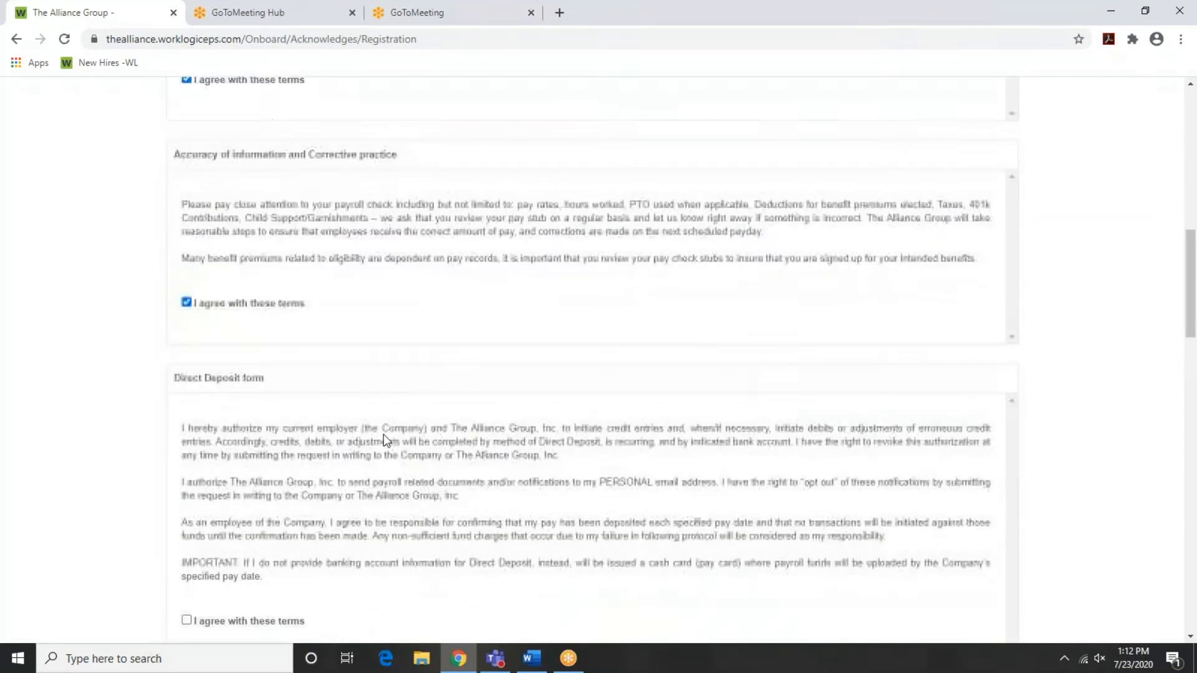
{"action": "scroll", "coordinate": [193, 463], "scroll_direction": "down", "scroll_amount": 3}
{"action": "left_click", "coordinate": [186, 458]}
{"action": "scroll", "coordinate": [192, 463], "scroll_direction": "down", "scroll_amount": 5}
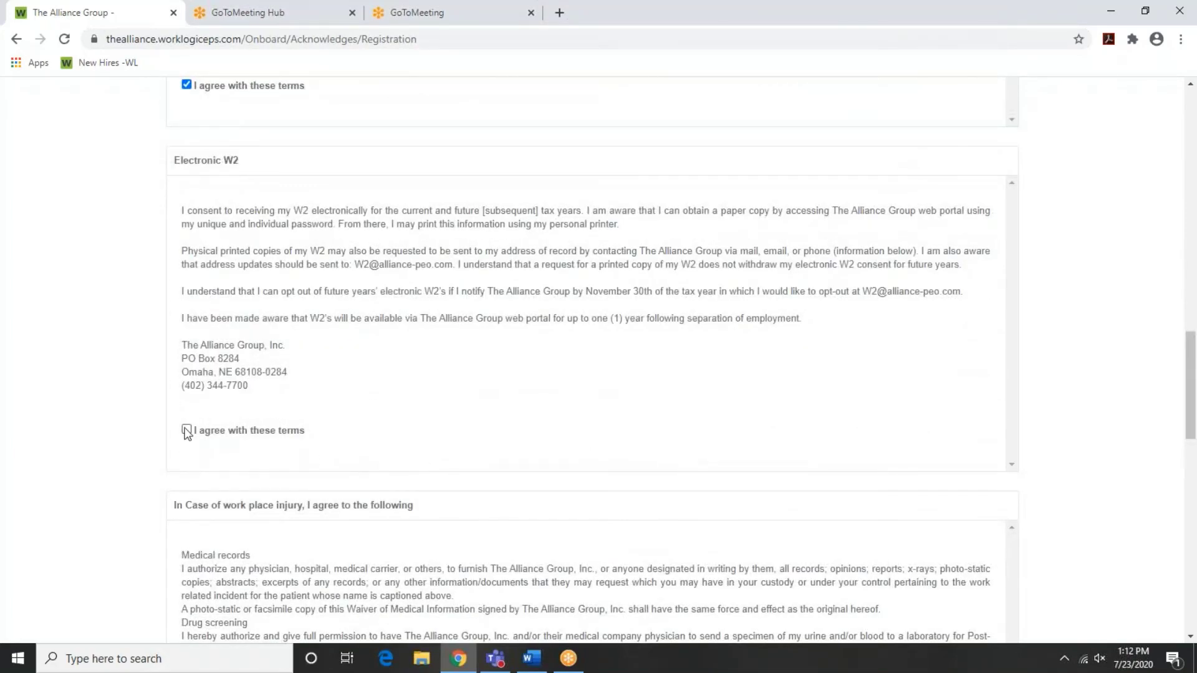
{"action": "left_click", "coordinate": [187, 429]}
{"action": "scroll", "coordinate": [552, 427], "scroll_direction": "down", "scroll_amount": 3}
{"action": "scroll", "coordinate": [489, 511], "scroll_direction": "down", "scroll_amount": 3}
{"action": "scroll", "coordinate": [482, 521], "scroll_direction": "up", "scroll_amount": 2}
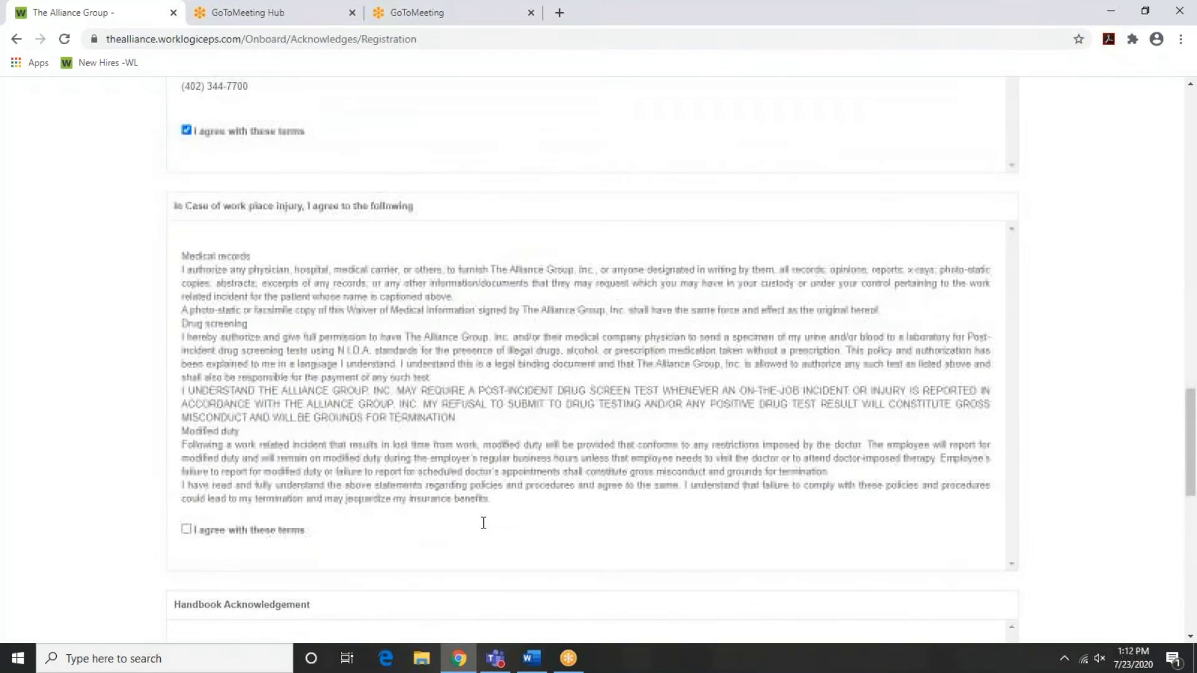
{"action": "left_click", "coordinate": [186, 529]}
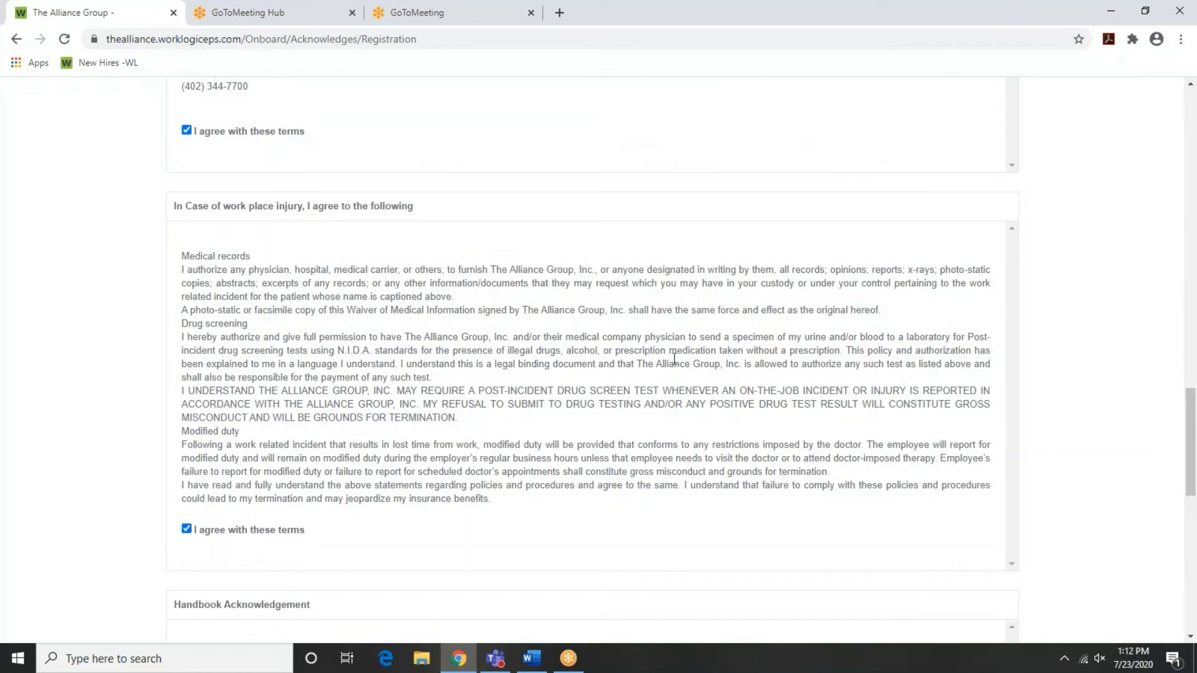
{"action": "scroll", "coordinate": [641, 503], "scroll_direction": "down", "scroll_amount": 1}
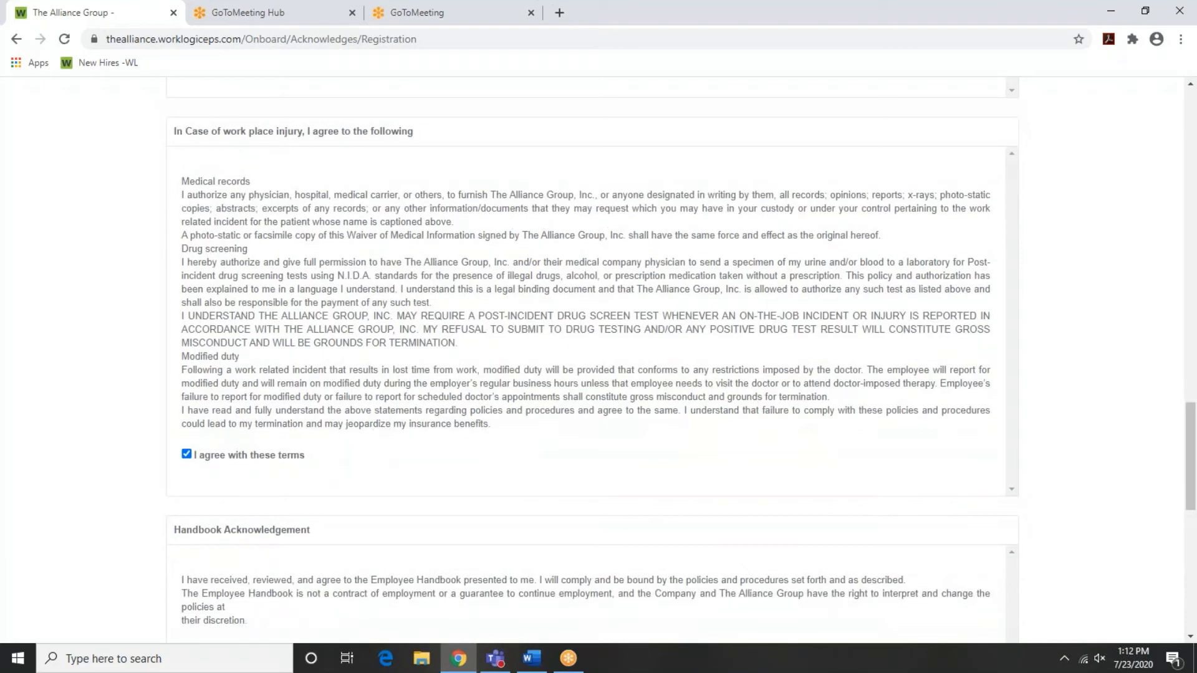
{"action": "scroll", "coordinate": [592, 362], "scroll_direction": "down", "scroll_amount": 5}
{"action": "left_click", "coordinate": [186, 479]}
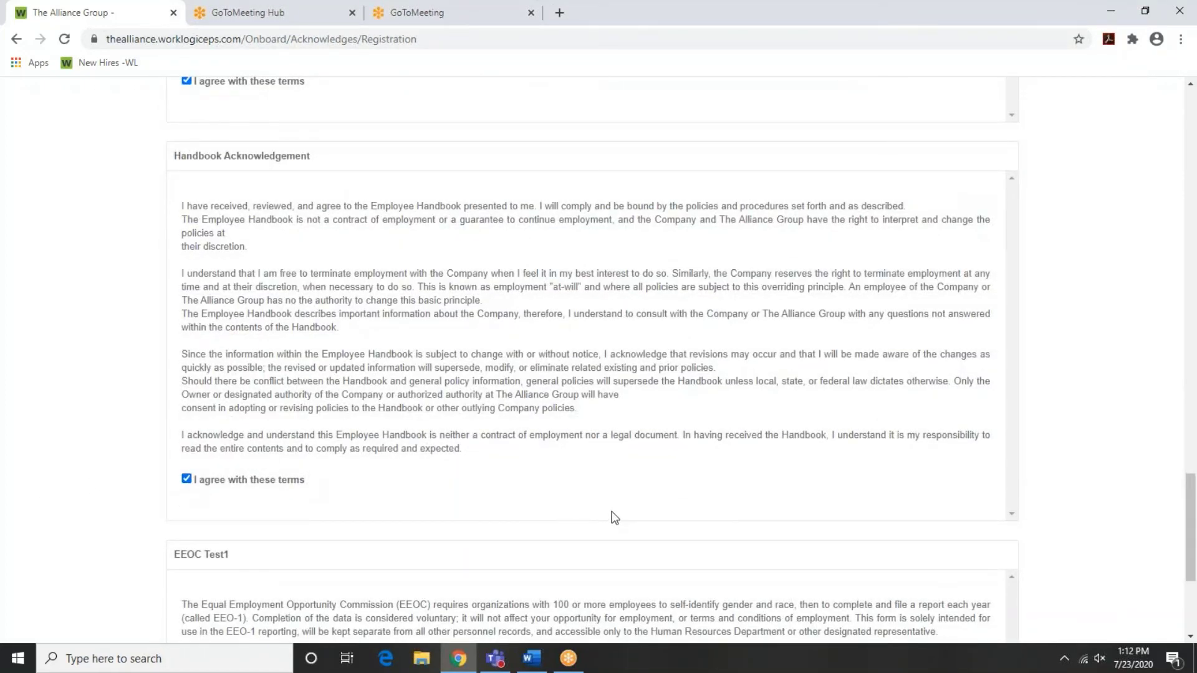
{"action": "scroll", "coordinate": [614, 519], "scroll_direction": "down", "scroll_amount": 4}
{"action": "left_click", "coordinate": [185, 449]}
Sign the acknowledgments with the employee's name, date them July 23, and save
{"action": "left_click", "coordinate": [217, 555]}
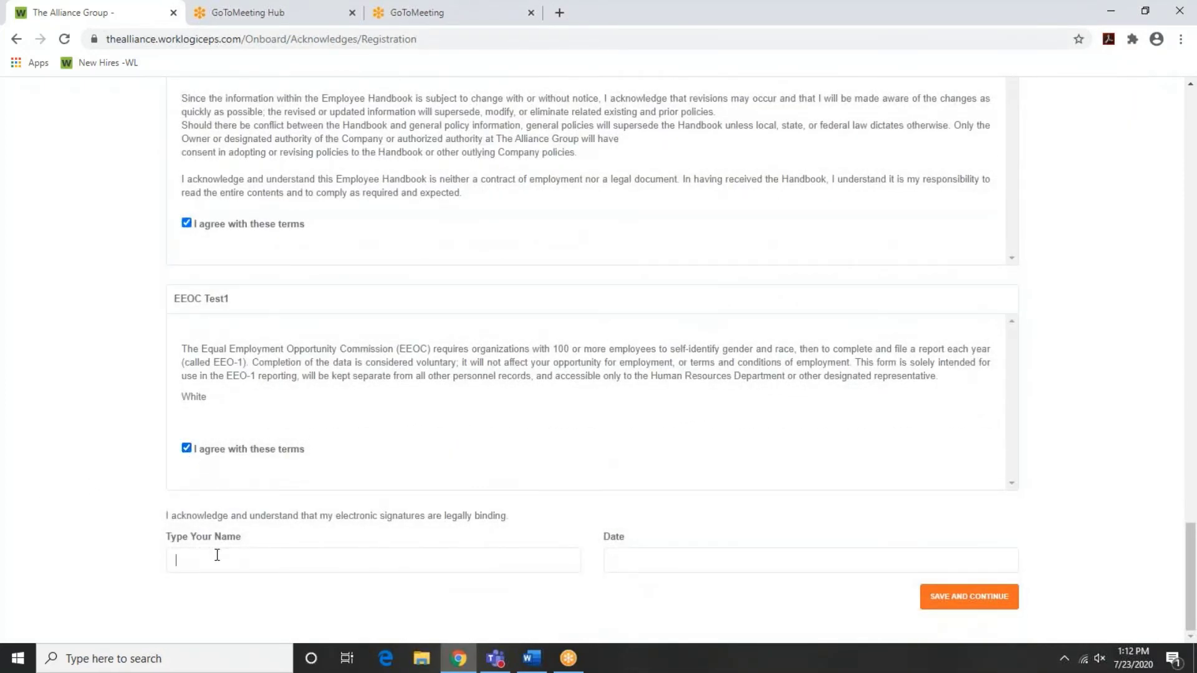
{"action": "type", "text": "John Johnson"}
{"action": "key", "text": "Tab"}
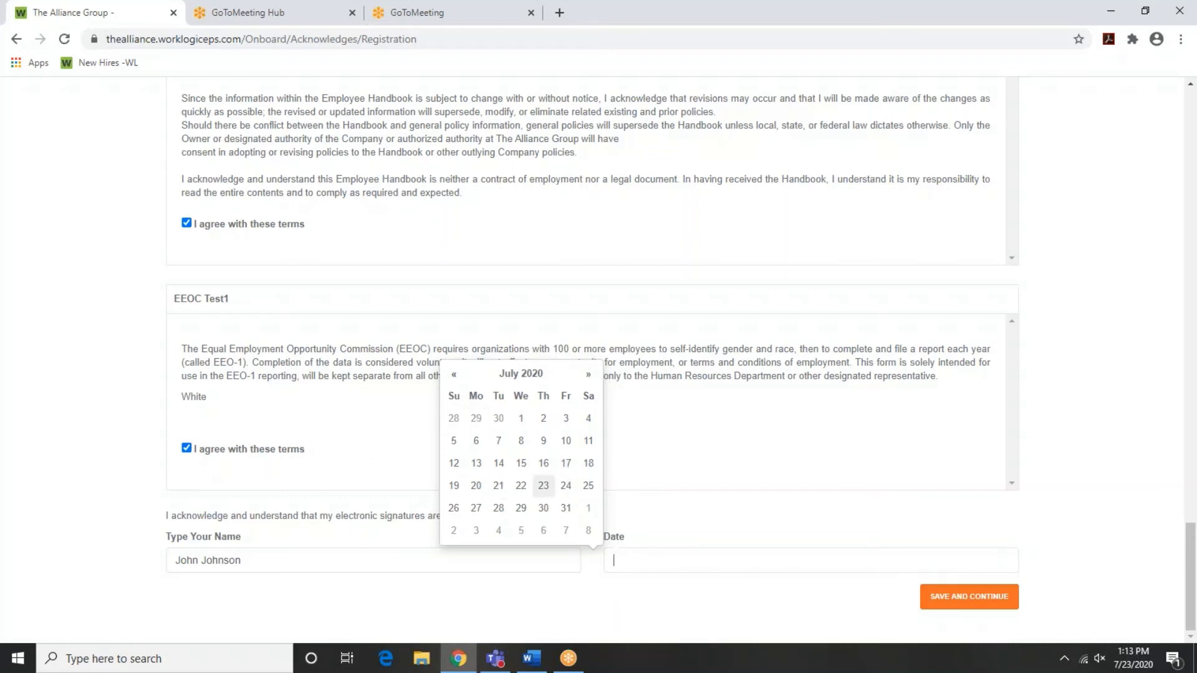
{"action": "left_click", "coordinate": [543, 486]}
{"action": "left_click", "coordinate": [938, 597]}
{"action": "left_click", "coordinate": [938, 597]}
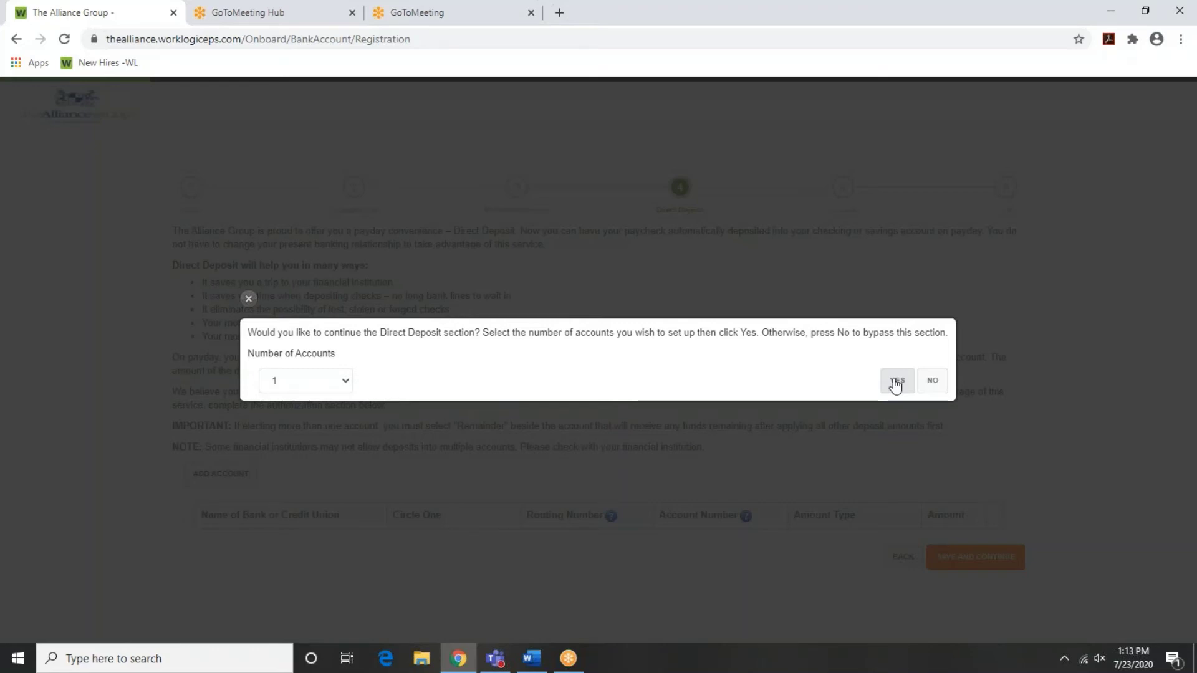
Set up one deposit account at 'Bank No Name' as a checking account
{"action": "left_click", "coordinate": [895, 381]}
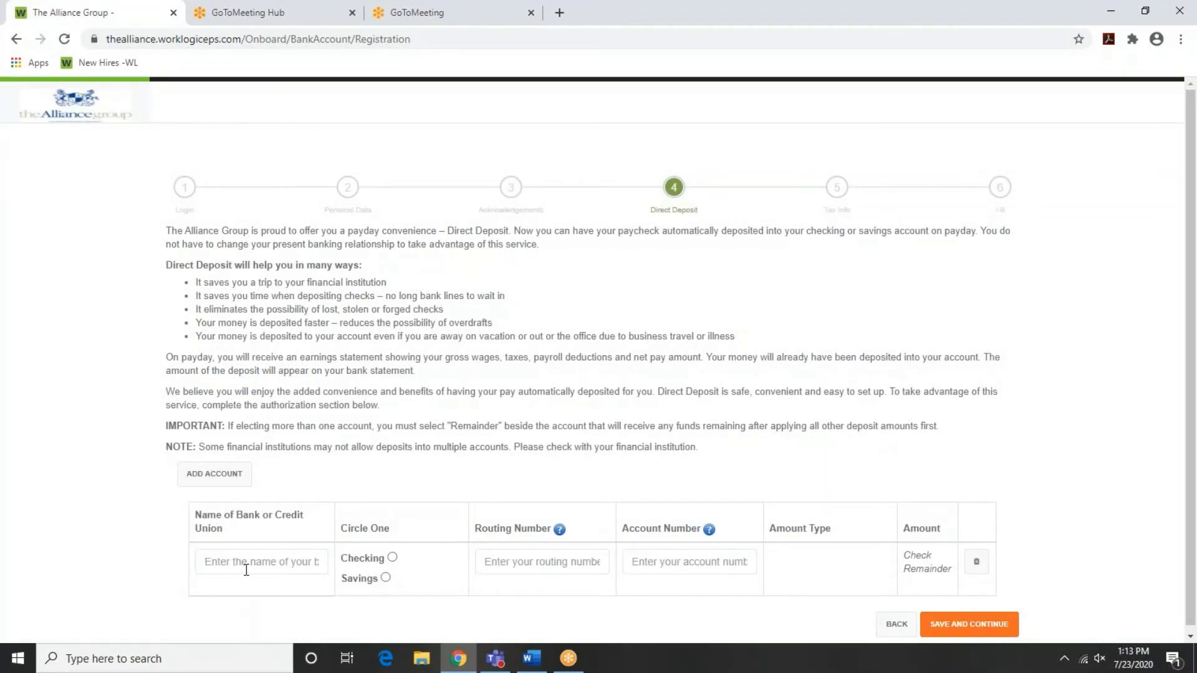
{"action": "left_click", "coordinate": [246, 569]}
{"action": "type", "text": "Bank No Name"}
{"action": "left_click", "coordinate": [393, 558]}
Enter the bank routing and account numbers and save the direct deposit details
{"action": "left_click", "coordinate": [531, 557]}
{"action": "type", "text": "12"}
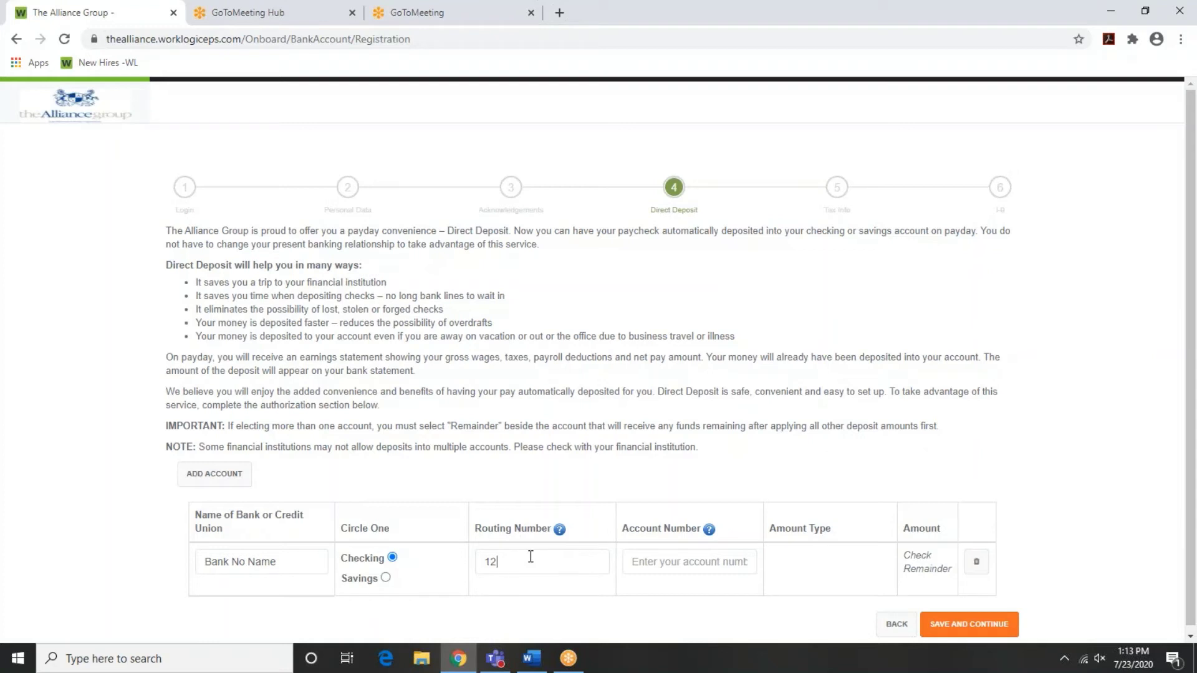
{"action": "type", "text": "3456789"}
{"action": "left_click", "coordinate": [657, 559]}
{"action": "type", "text": "112233"}
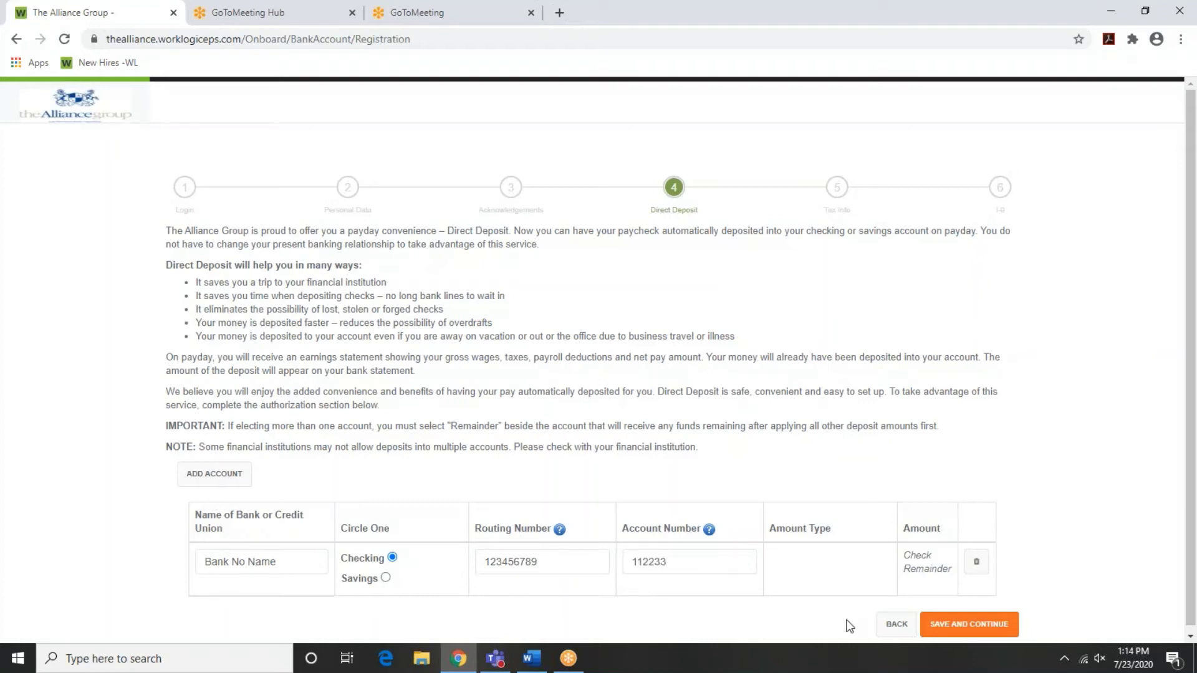
{"action": "left_click", "coordinate": [939, 626]}
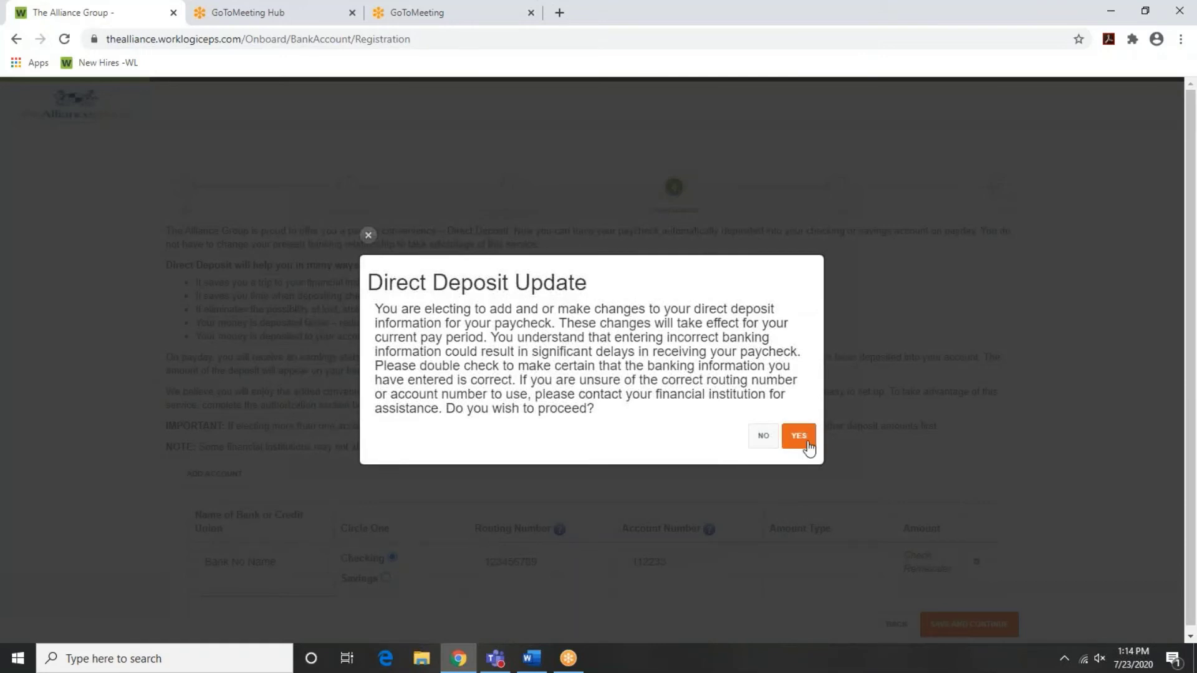
Confirm the direct deposit change, skip the extra state tax form, and answer No to non-resident alien
{"action": "left_click", "coordinate": [809, 447]}
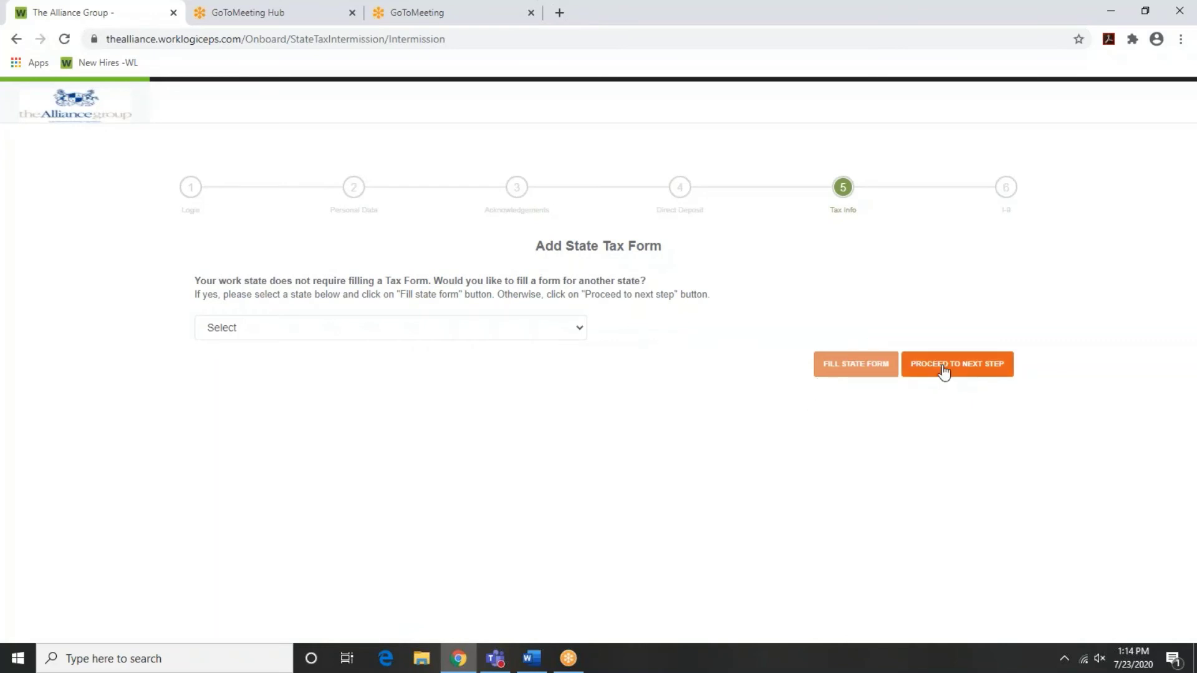
{"action": "left_click", "coordinate": [944, 371]}
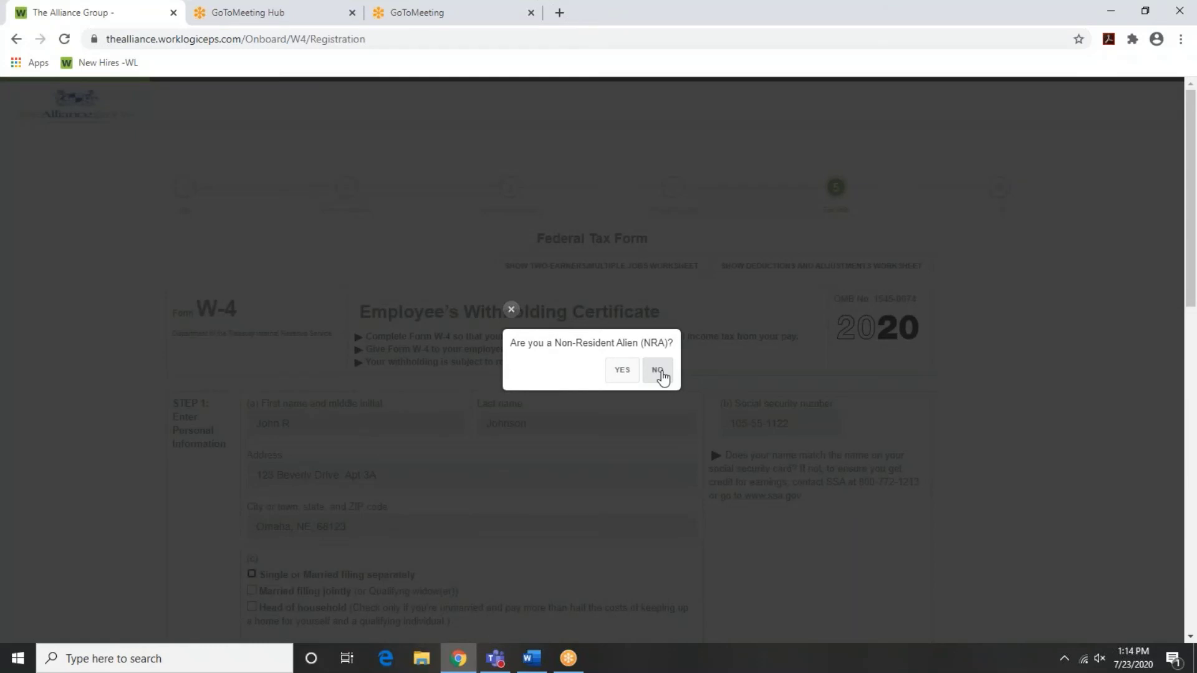
{"action": "left_click", "coordinate": [658, 371]}
Save the W-4 as Single with 2 qualifying children, then begin the I-9 last name
{"action": "scroll", "coordinate": [245, 521], "scroll_direction": "down", "scroll_amount": 4}
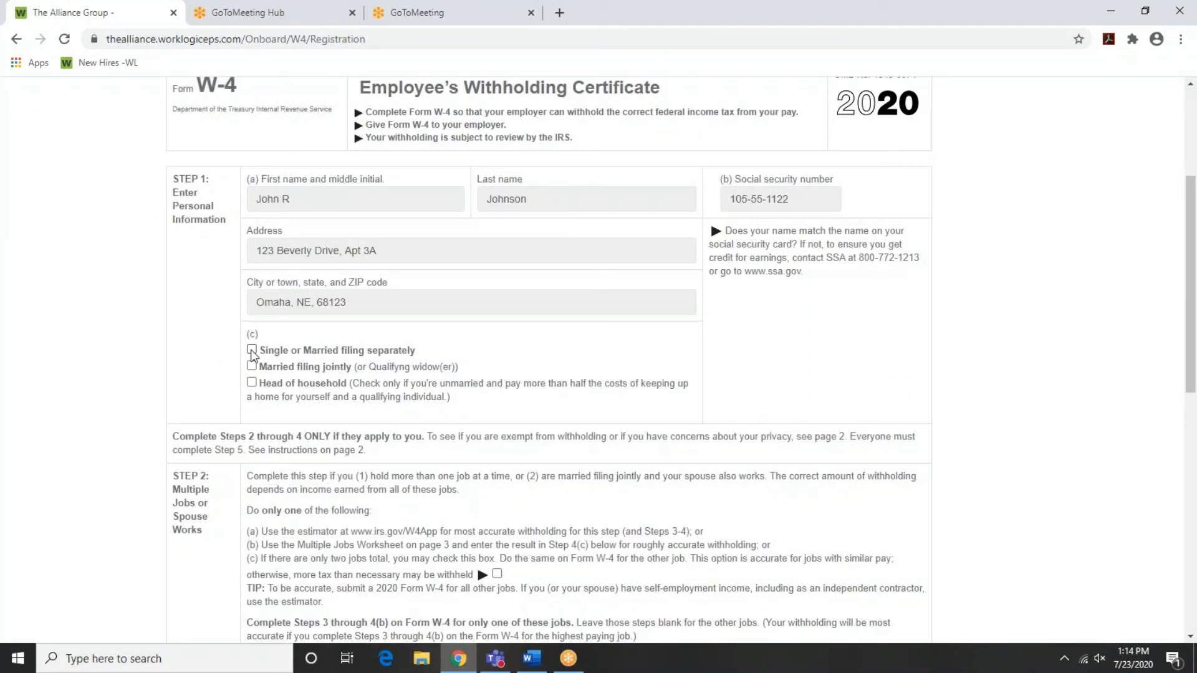
{"action": "left_click", "coordinate": [251, 351]}
{"action": "scroll", "coordinate": [343, 489], "scroll_direction": "down", "scroll_amount": 3}
{"action": "left_click_drag", "start_coordinate": [554, 475], "coordinate": [484, 479]}
{"action": "type", "text": "2"}
{"action": "key", "text": "Tab"}
{"action": "scroll", "coordinate": [487, 485], "scroll_direction": "down", "scroll_amount": 6}
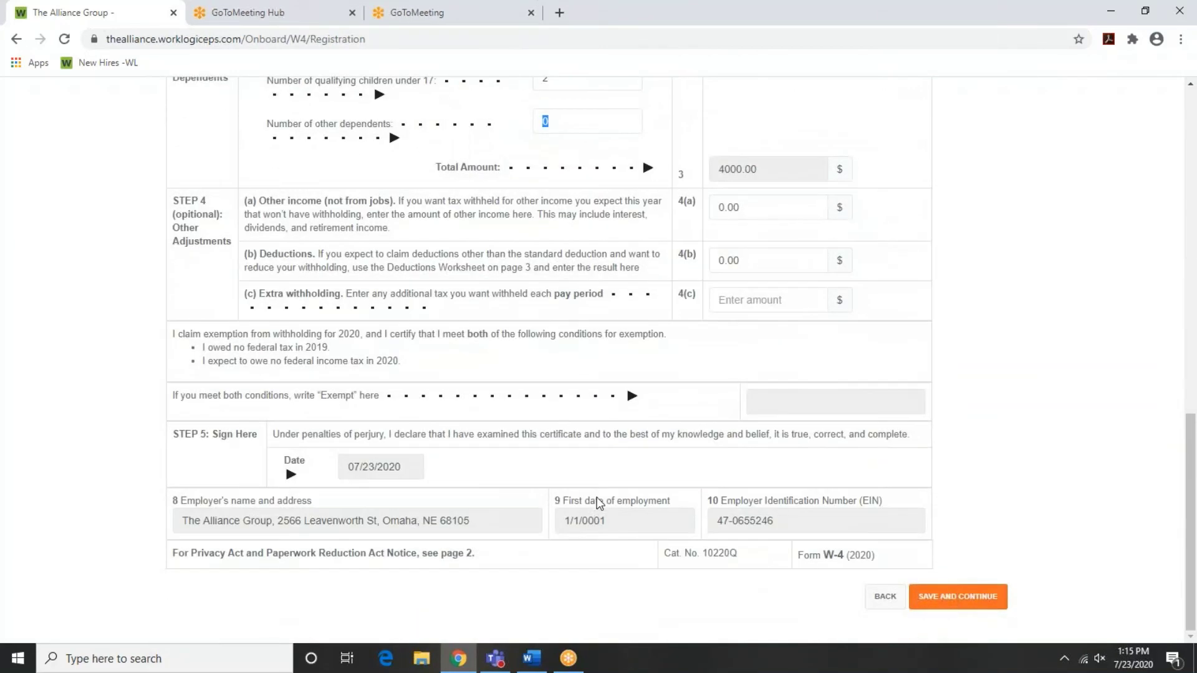
{"action": "left_click", "coordinate": [957, 594]}
{"action": "scroll", "coordinate": [187, 262], "scroll_direction": "up", "scroll_amount": 1}
{"action": "left_click", "coordinate": [243, 229]}
Enter the employee's last name, first name and middle initial, with N/A for other last names
{"action": "type", "text": "Johnson"}
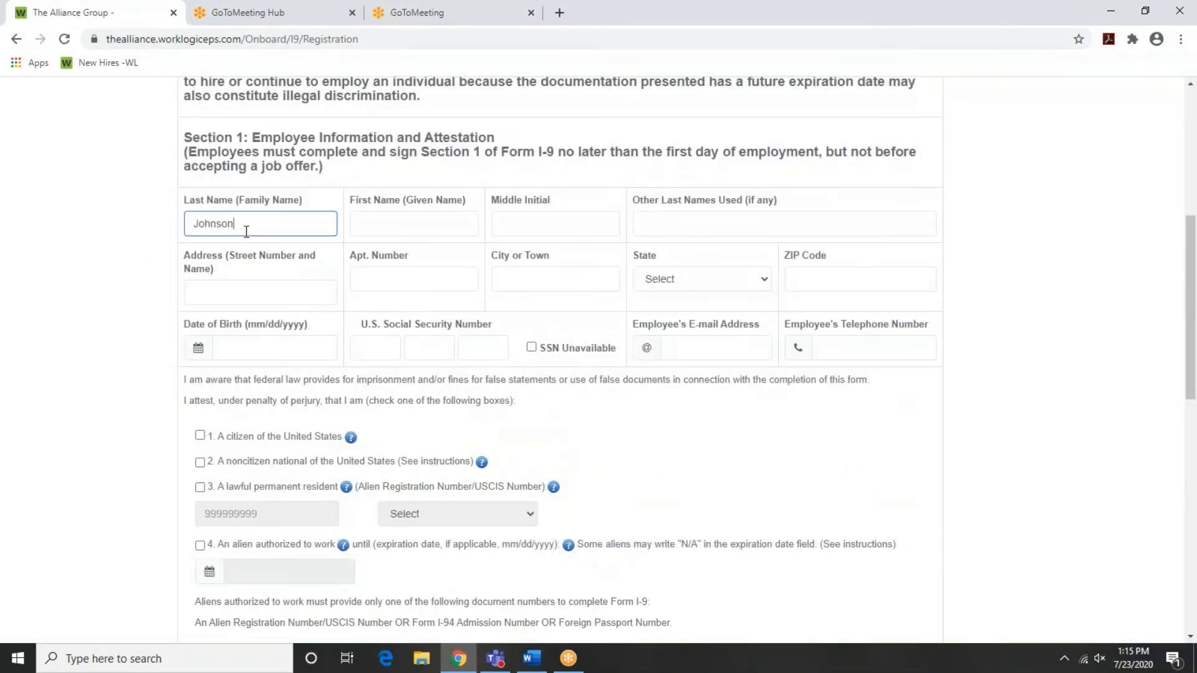
{"action": "key", "text": "Tab"}
{"action": "type", "text": "John"}
{"action": "key", "text": "Tab"}
{"action": "type", "text": "R"}
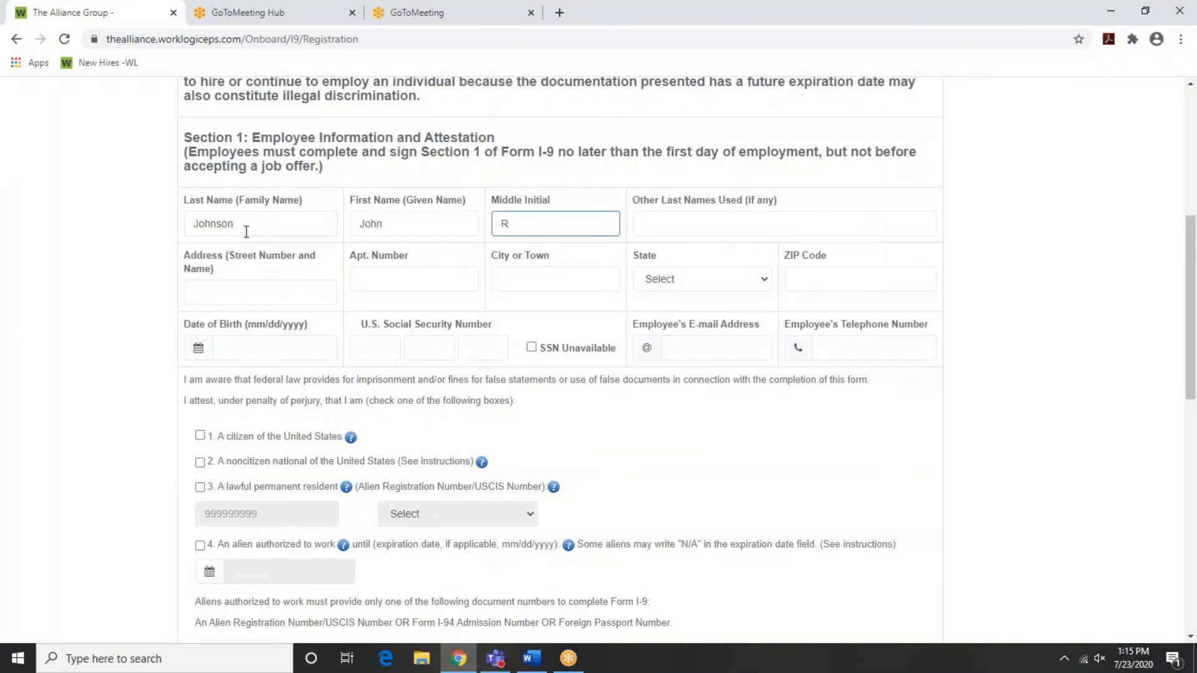
{"action": "key", "text": "Tab"}
{"action": "type", "text": "N/A"}
Fill in the employee's street address, apartment, city, state Nebraska and ZIP code
{"action": "key", "text": "Tab"}
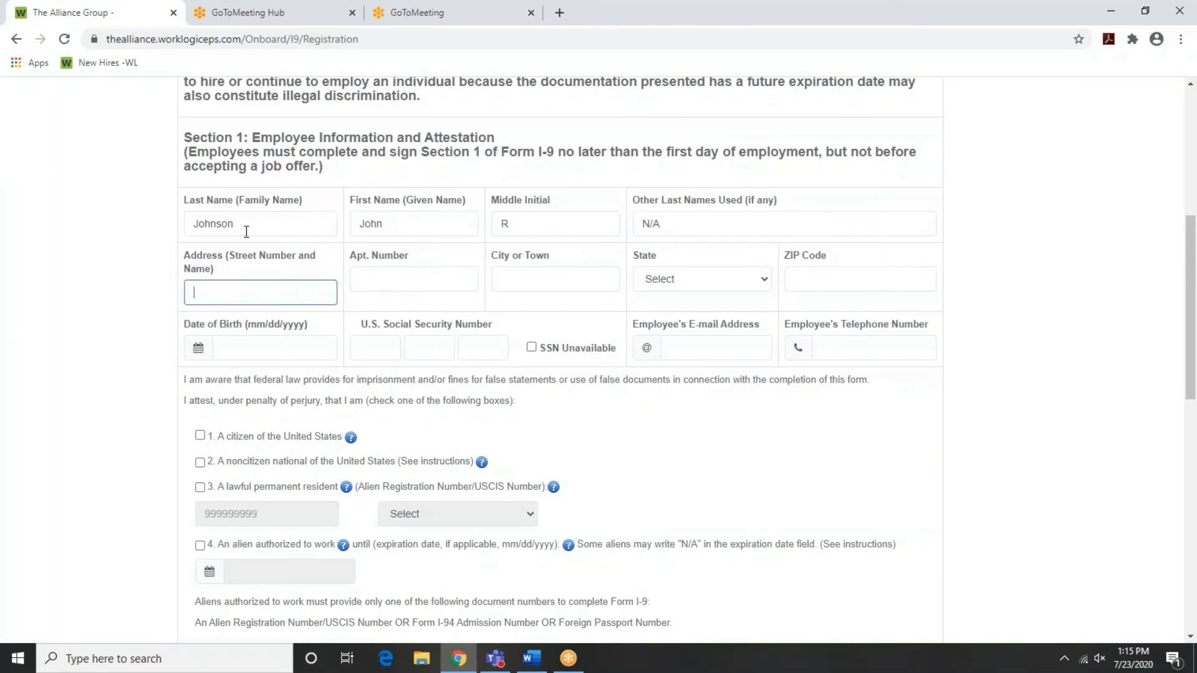
{"action": "type", "text": "123 Beverly Drive"}
{"action": "key", "text": "Tab"}
{"action": "type", "text": "3A"}
{"action": "key", "text": "Tab"}
{"action": "type", "text": "Omaha"}
{"action": "key", "text": "Tab"}
{"action": "key", "text": "n"}
Enter the employee's date of birth, Social Security number, e-mail address and telephone number
{"action": "key", "text": "Tab"}
{"action": "type", "text": "68123"}
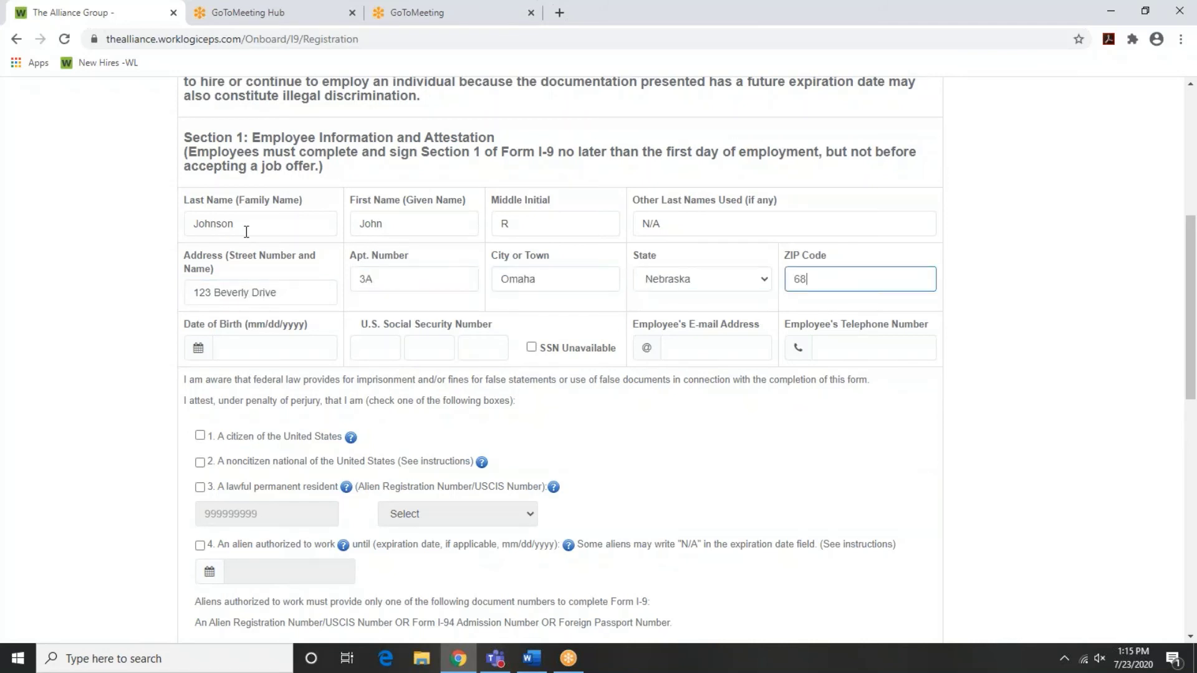
{"action": "left_click", "coordinate": [229, 347]}
{"action": "type", "text": "08/08/1971"}
{"action": "key", "text": "Tab"}
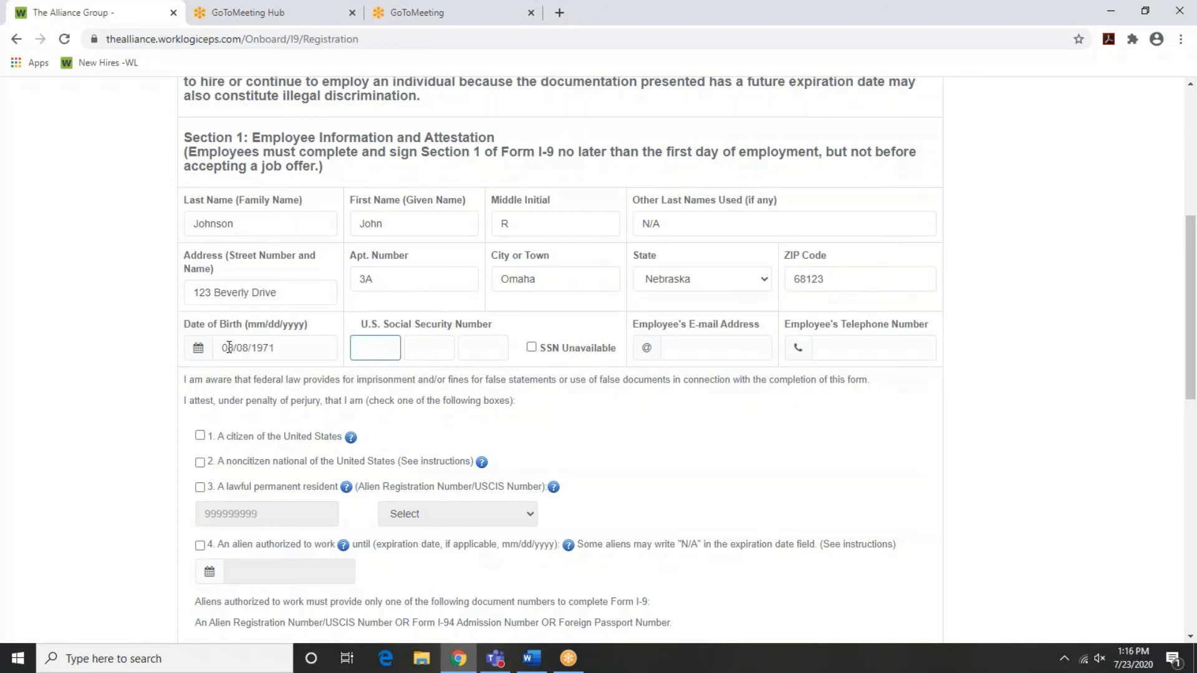
{"action": "left_click", "coordinate": [704, 342]}
{"action": "type", "text": "noemail@alliance-peo.co"}
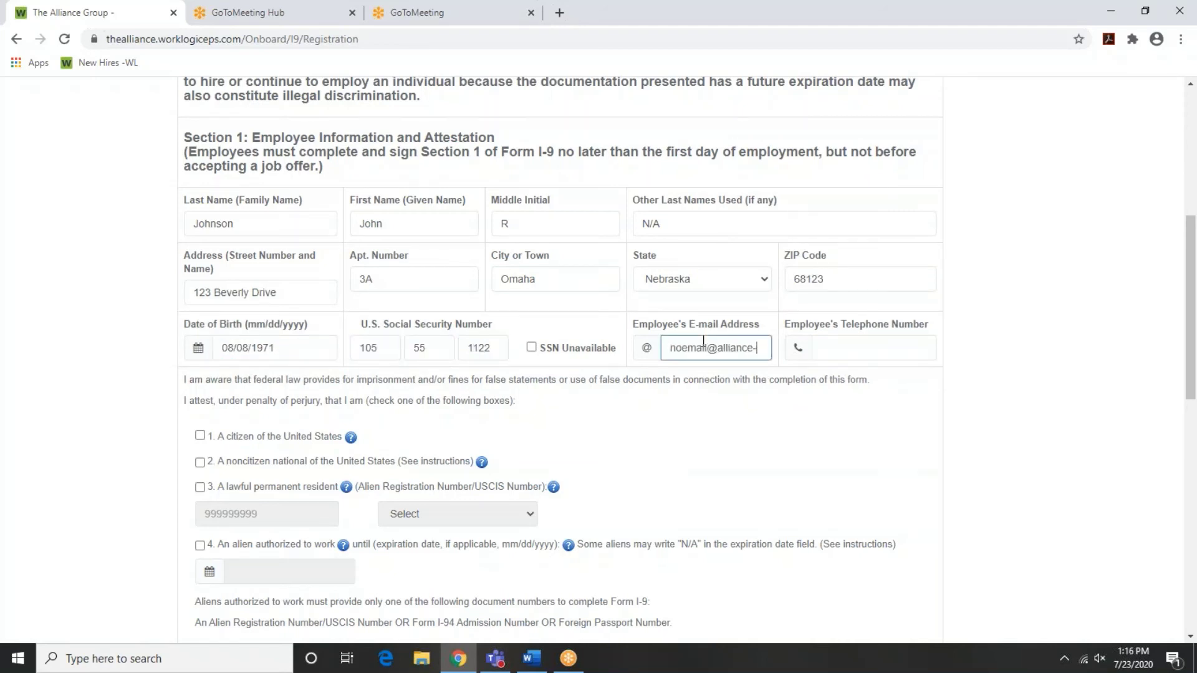
{"action": "key", "text": "Tab"}
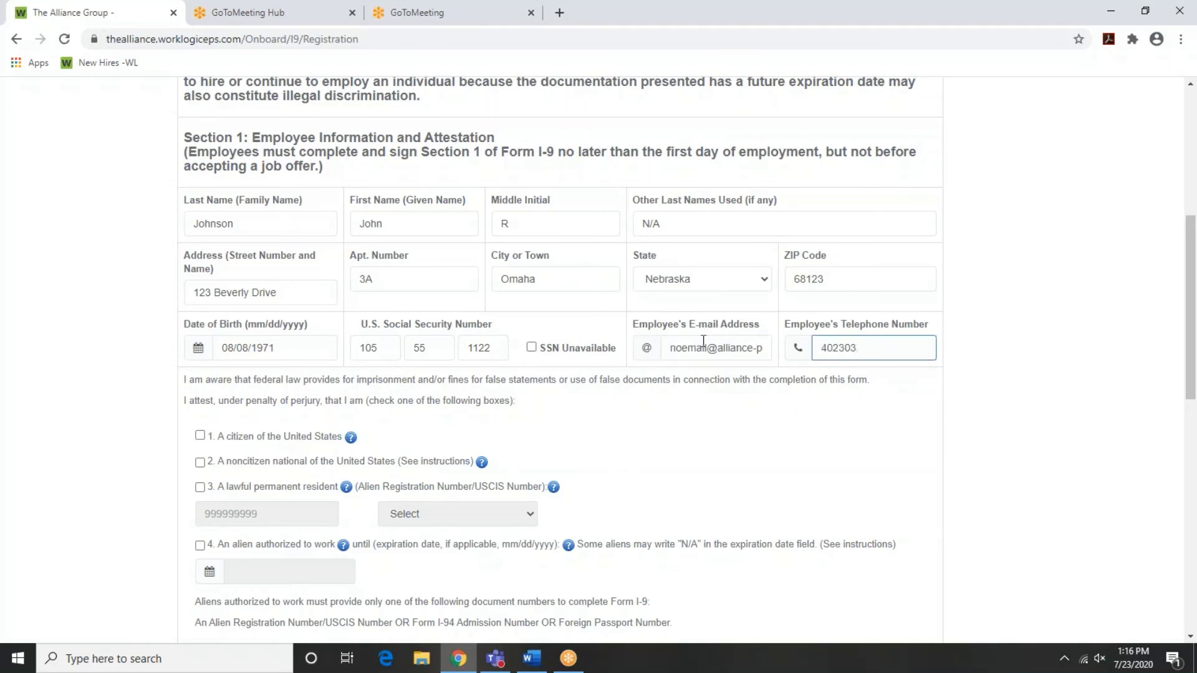
Tick 'A citizen of the United States' as the citizenship attestation
{"action": "left_click", "coordinate": [200, 435]}
{"action": "scroll", "coordinate": [167, 442], "scroll_direction": "down", "scroll_amount": 4}
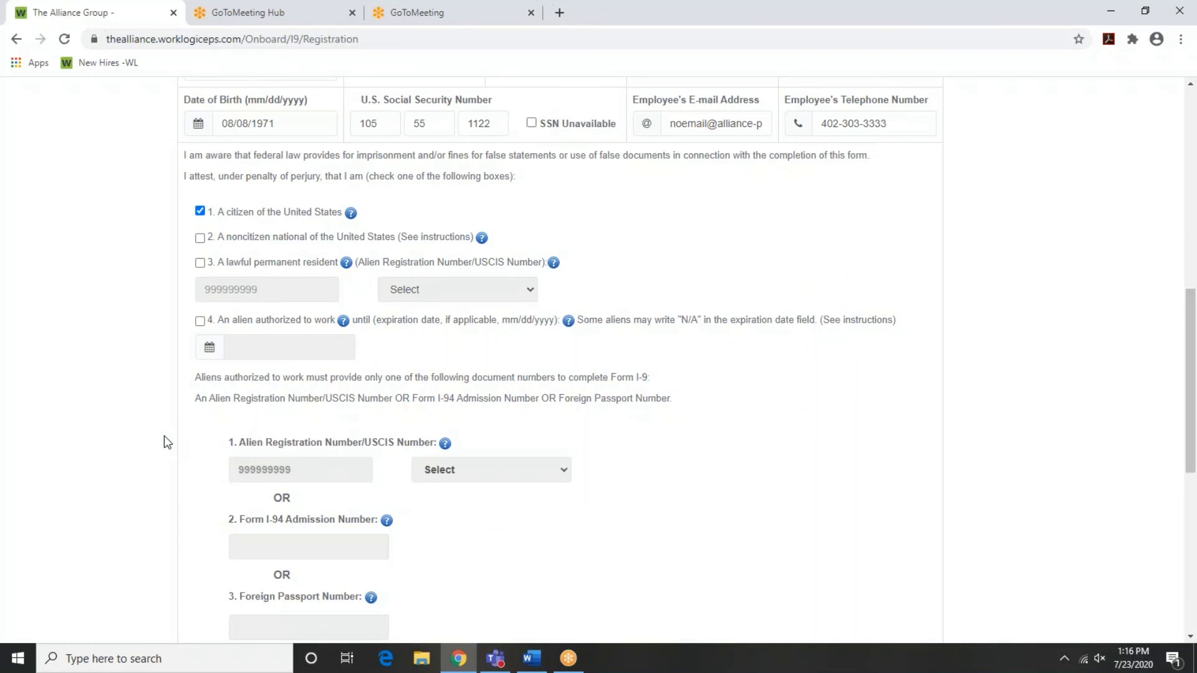
{"action": "scroll", "coordinate": [167, 442], "scroll_direction": "up", "scroll_amount": 4}
{"action": "scroll", "coordinate": [167, 442], "scroll_direction": "down", "scroll_amount": 4}
{"action": "scroll", "coordinate": [167, 442], "scroll_direction": "down", "scroll_amount": 5}
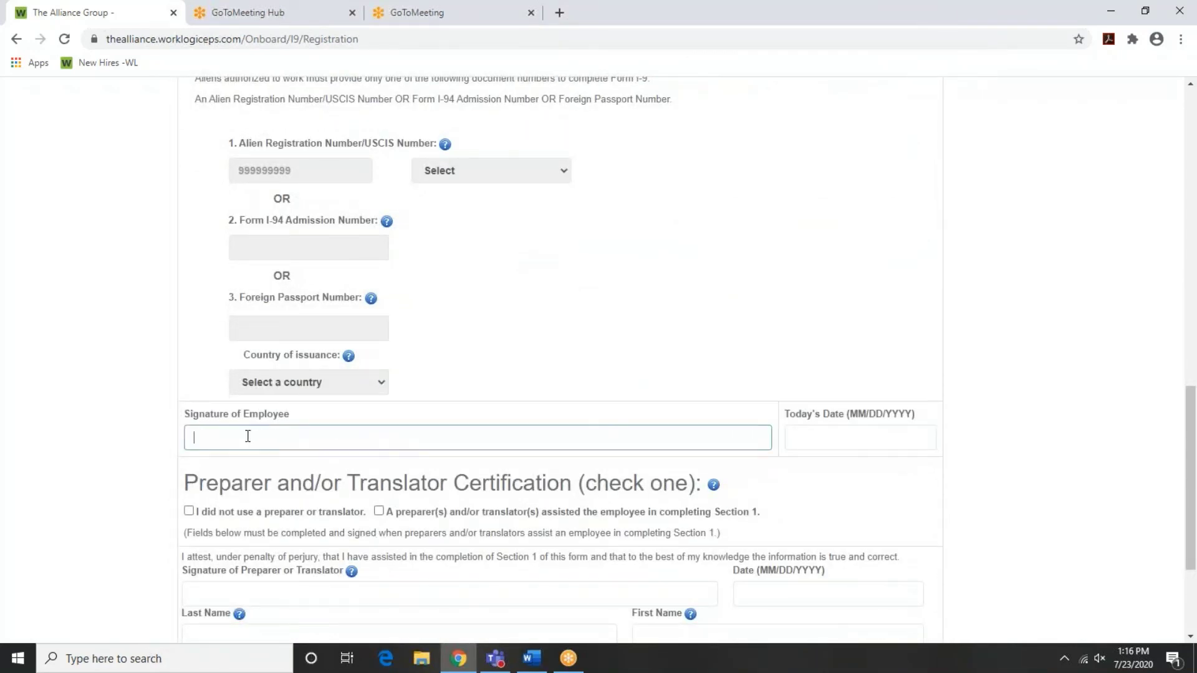
Sign the I-9 with the employee's name, date it 07/23/2020, and save it
{"action": "left_click", "coordinate": [248, 435]}
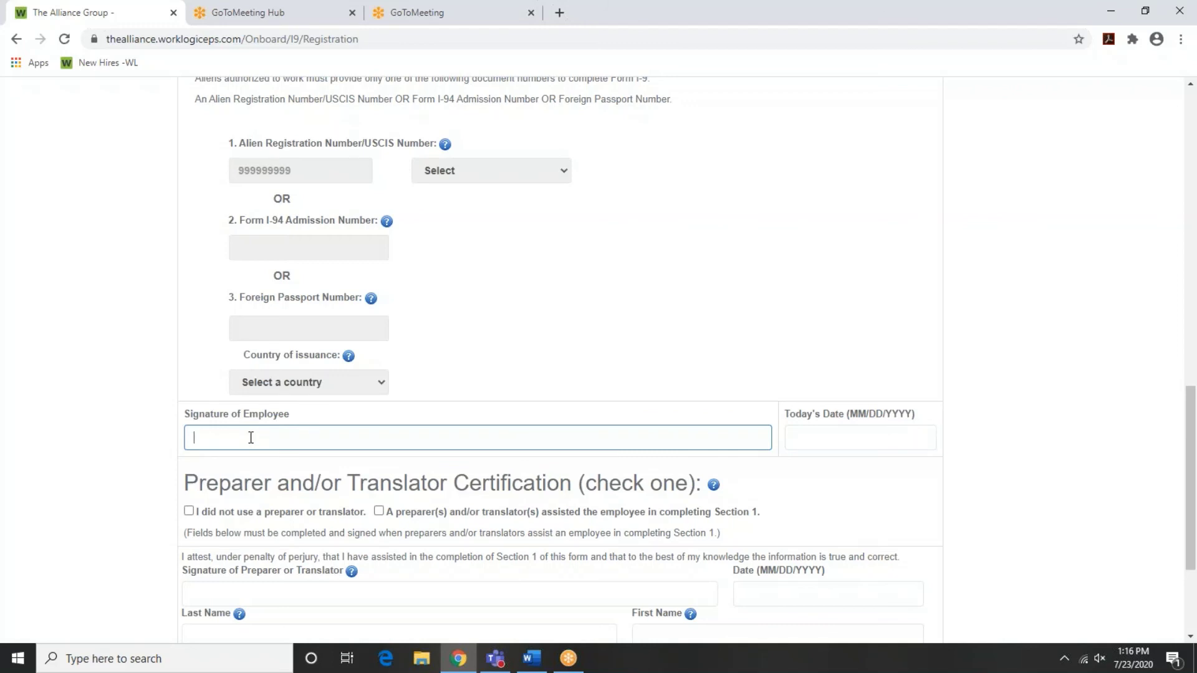
{"action": "type", "text": "John Johnson"}
{"action": "key", "text": "Tab"}
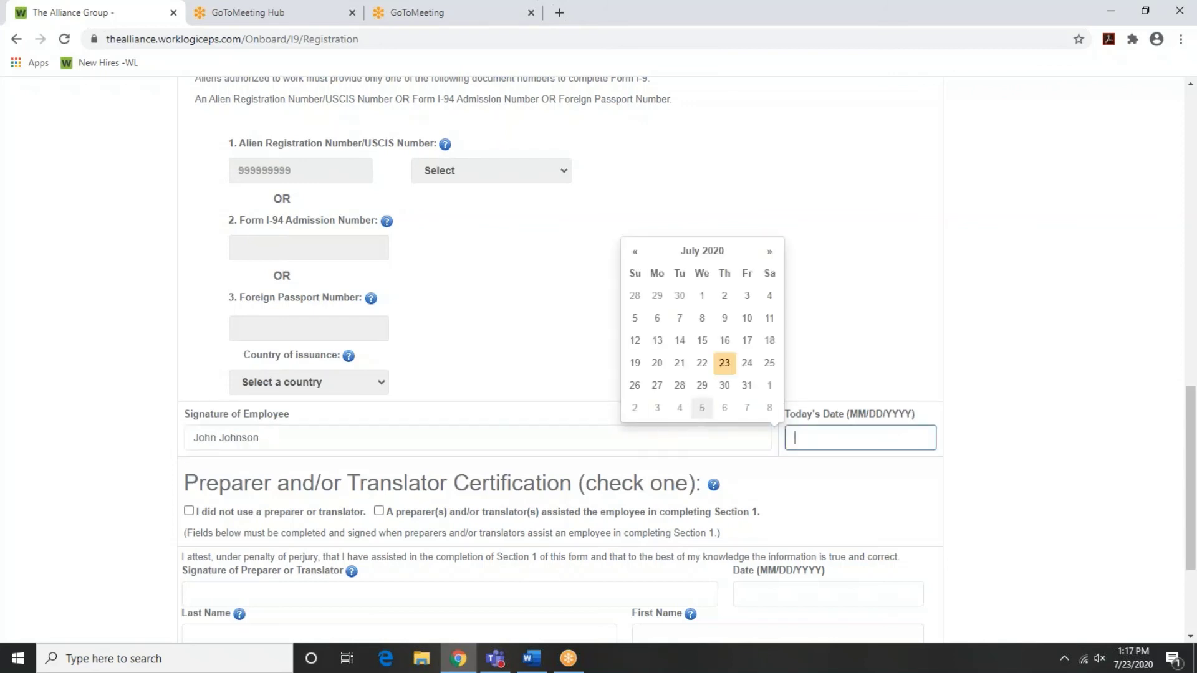
{"action": "left_click", "coordinate": [724, 363]}
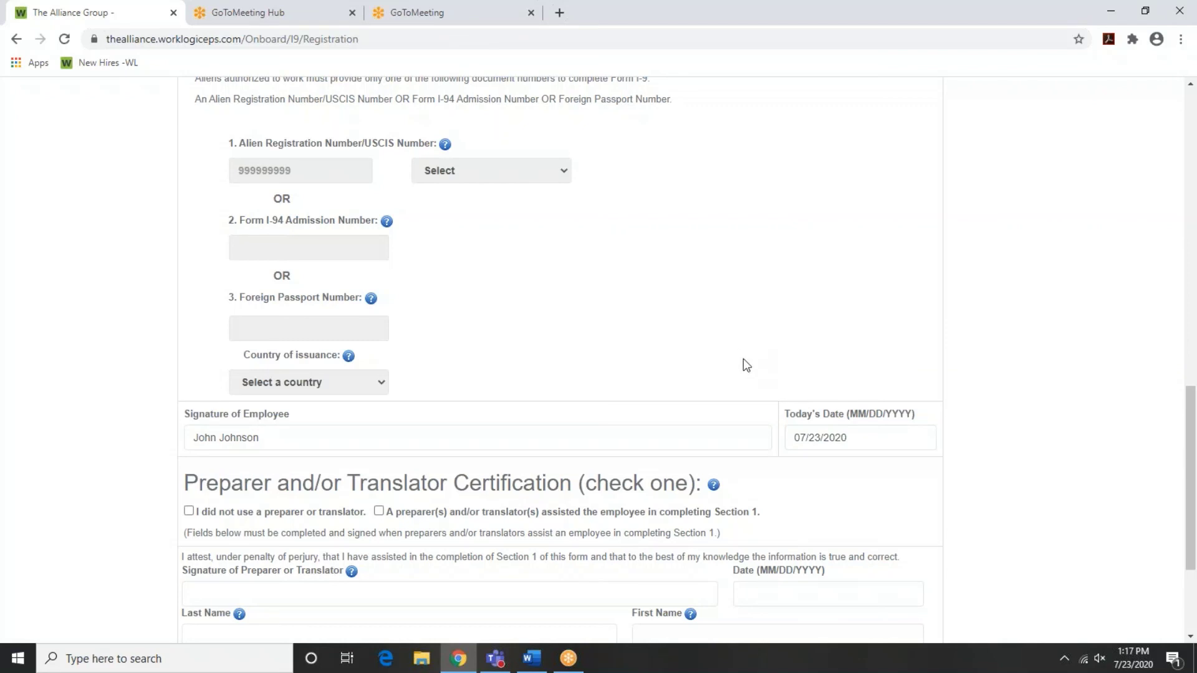
{"action": "scroll", "coordinate": [435, 399], "scroll_direction": "down", "scroll_amount": 2}
{"action": "scroll", "coordinate": [937, 513], "scroll_direction": "down", "scroll_amount": 1}
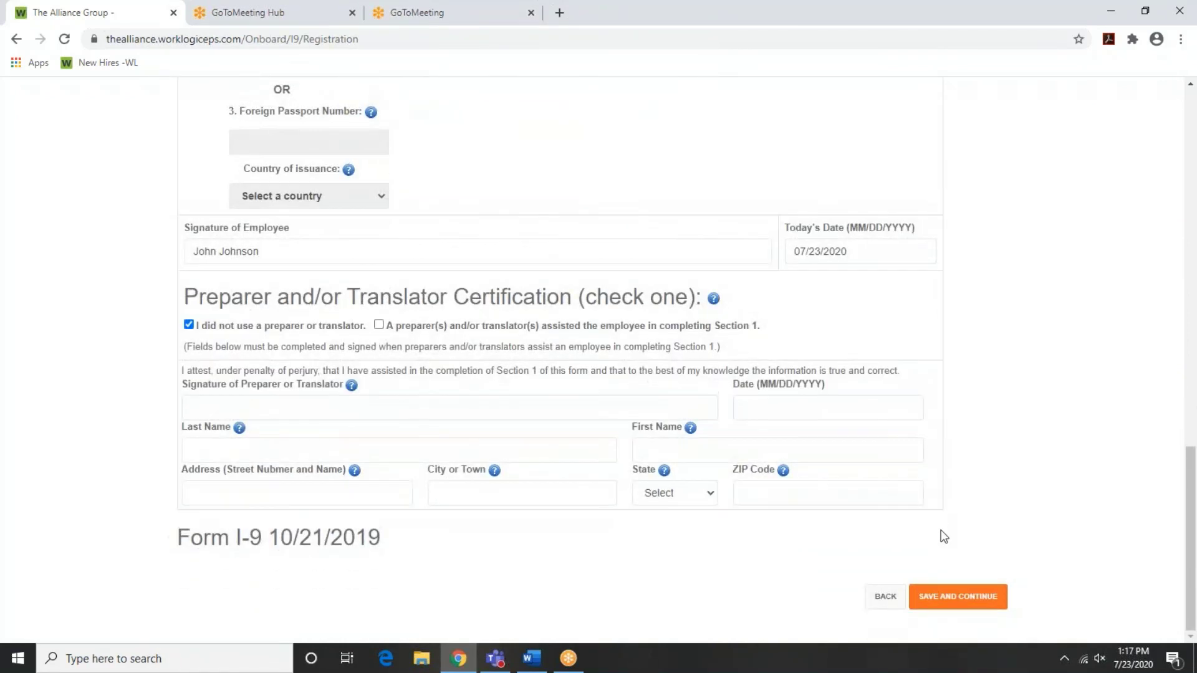
{"action": "left_click", "coordinate": [957, 594]}
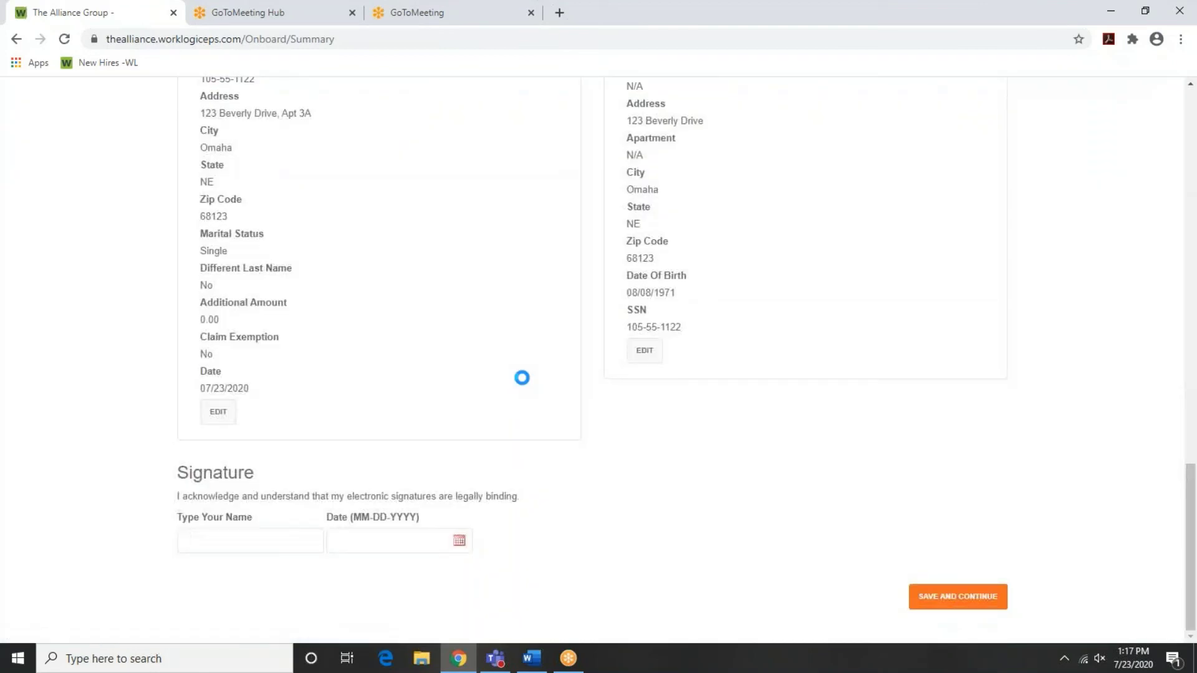
Sign the onboarding summary with the employee's name, date it 07-23-2020, and submit it
{"action": "scroll", "coordinate": [292, 252], "scroll_direction": "up", "scroll_amount": 1}
{"action": "scroll", "coordinate": [290, 250], "scroll_direction": "up", "scroll_amount": 3}
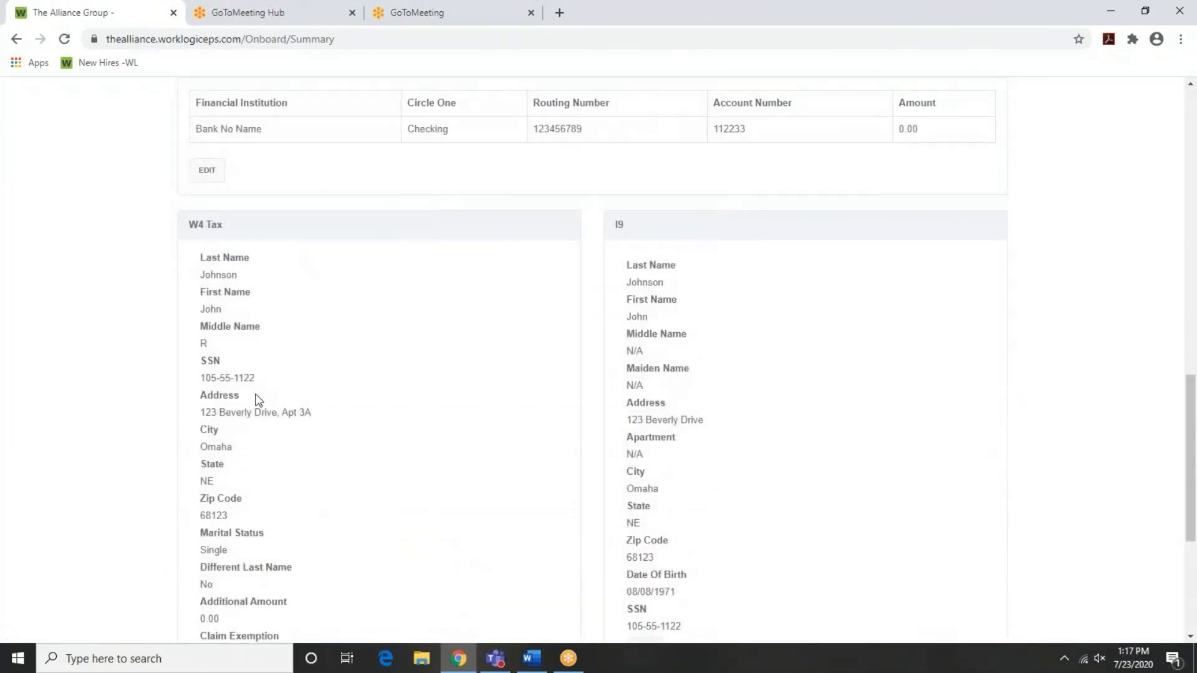
{"action": "scroll", "coordinate": [371, 422], "scroll_direction": "down", "scroll_amount": 3}
{"action": "scroll", "coordinate": [374, 425], "scroll_direction": "down", "scroll_amount": 1}
{"action": "left_click", "coordinate": [199, 541]}
{"action": "type", "text": "John Johnson"}
{"action": "key", "text": "Tab"}
{"action": "type", "text": "07"}
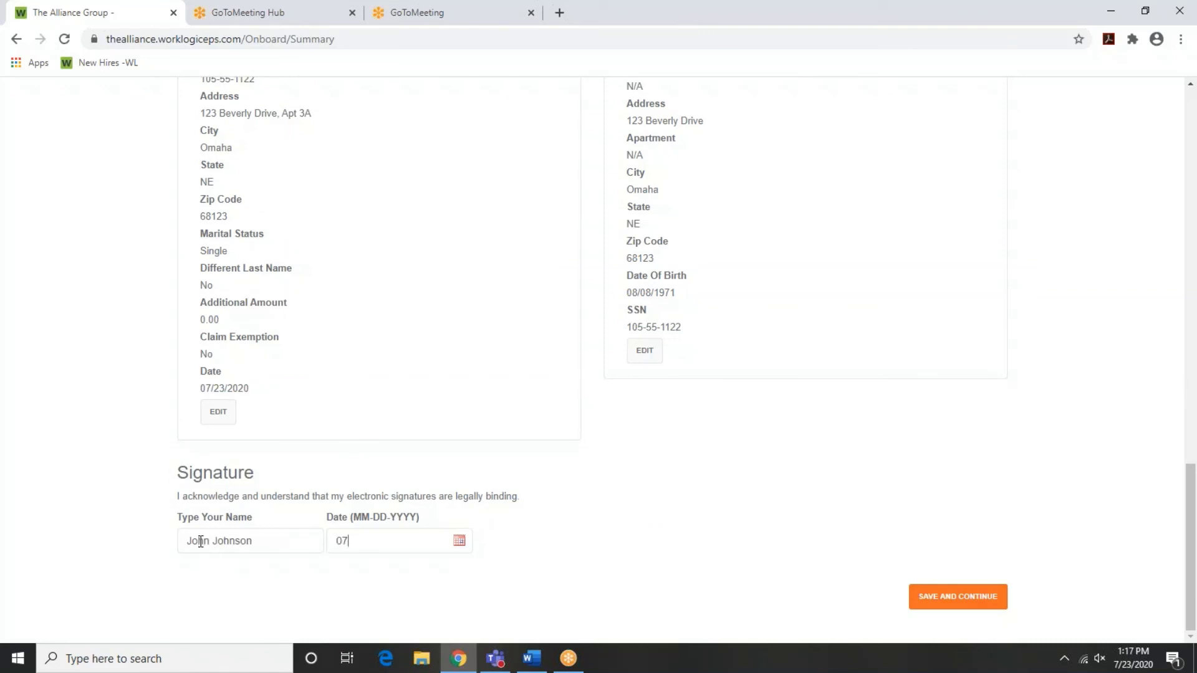
{"action": "type", "text": "-23-2020"}
{"action": "left_click", "coordinate": [958, 597]}
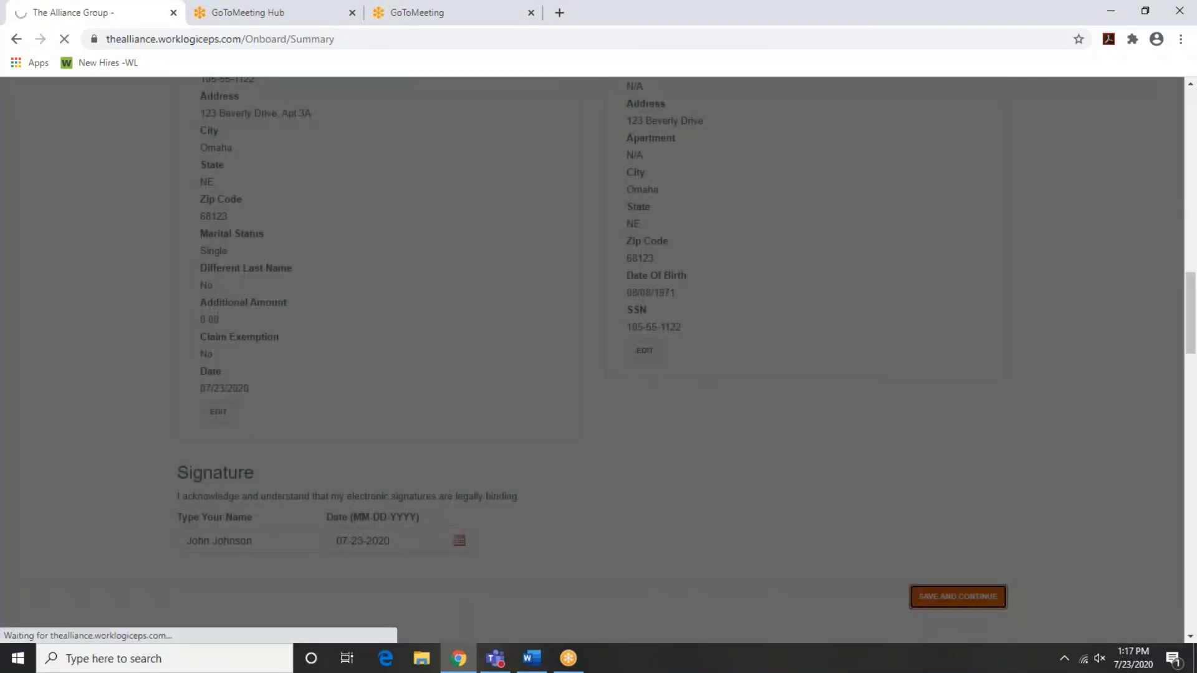